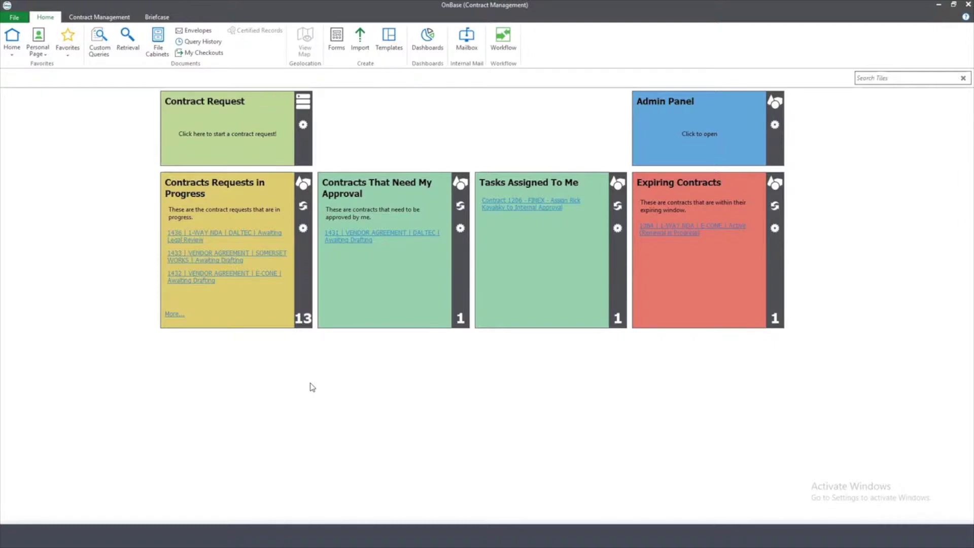
Start a Procurement Agreement request of sub type Vendor Agreement, starting 5/9/2018
{"action": "left_click", "coordinate": [254, 128]}
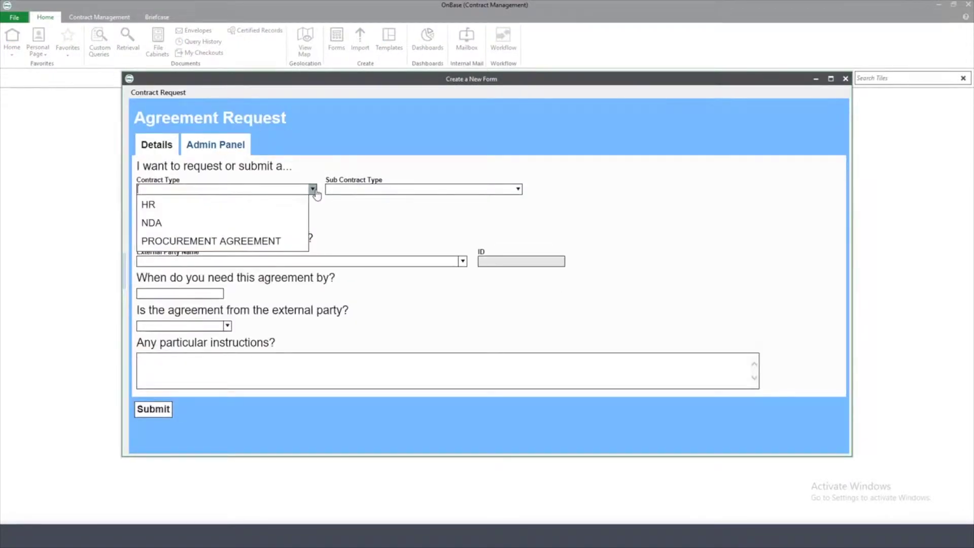
{"action": "left_click", "coordinate": [283, 240]}
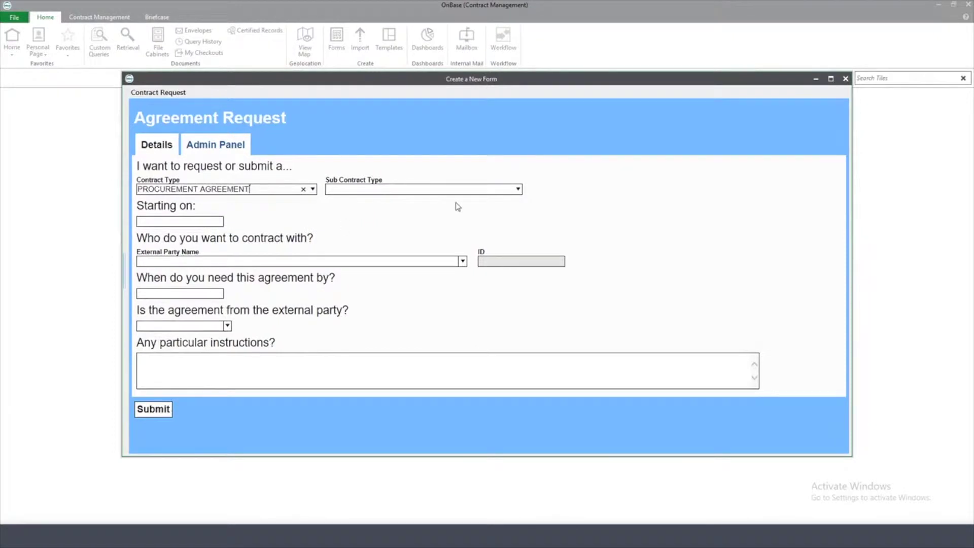
{"action": "left_click", "coordinate": [517, 189]}
{"action": "left_click", "coordinate": [467, 203]}
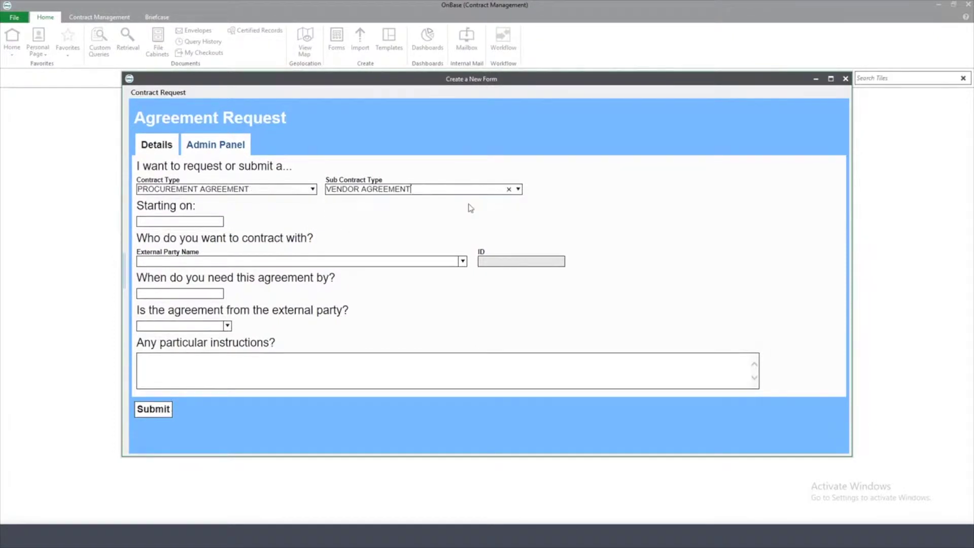
{"action": "left_click", "coordinate": [209, 223]}
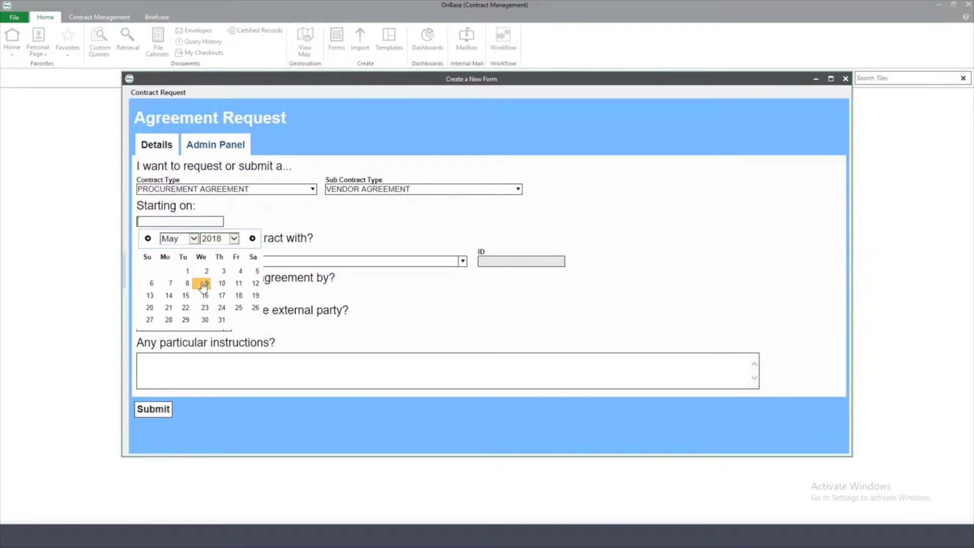
{"action": "left_click", "coordinate": [202, 284]}
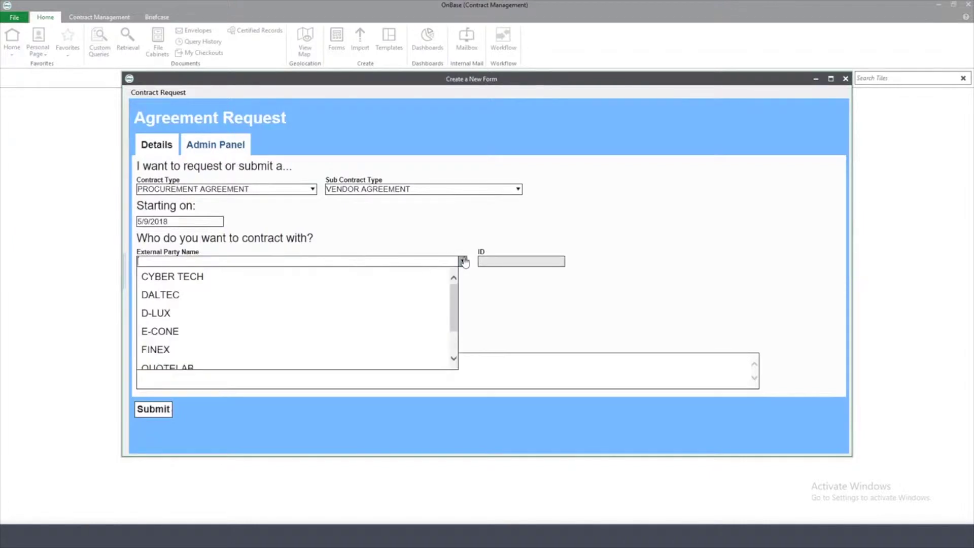
Set DALTEC as external party, needed by 5/11/2018, not from DALTEC, and submit
{"action": "left_click", "coordinate": [389, 301]}
{"action": "scroll", "coordinate": [389, 305], "scroll_direction": "down", "scroll_amount": 3}
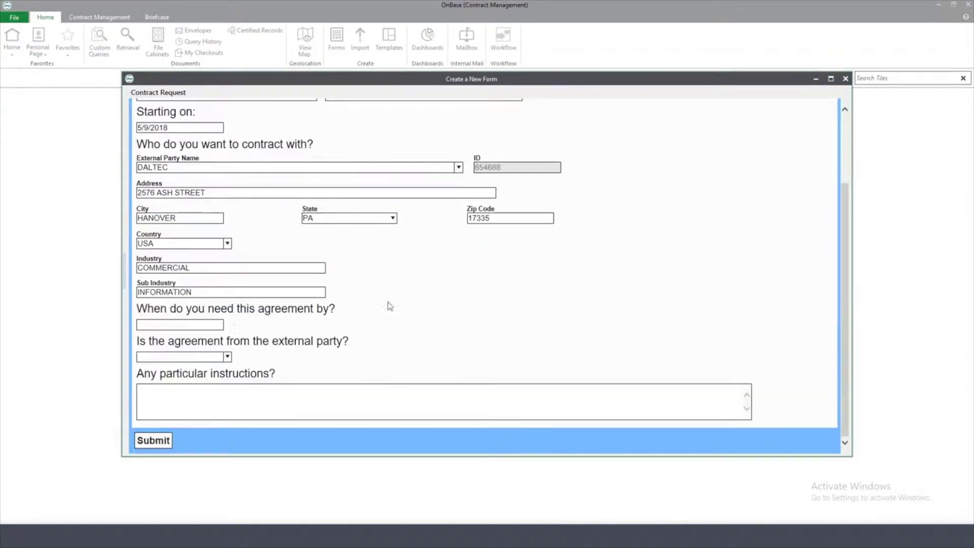
{"action": "left_click", "coordinate": [222, 326]}
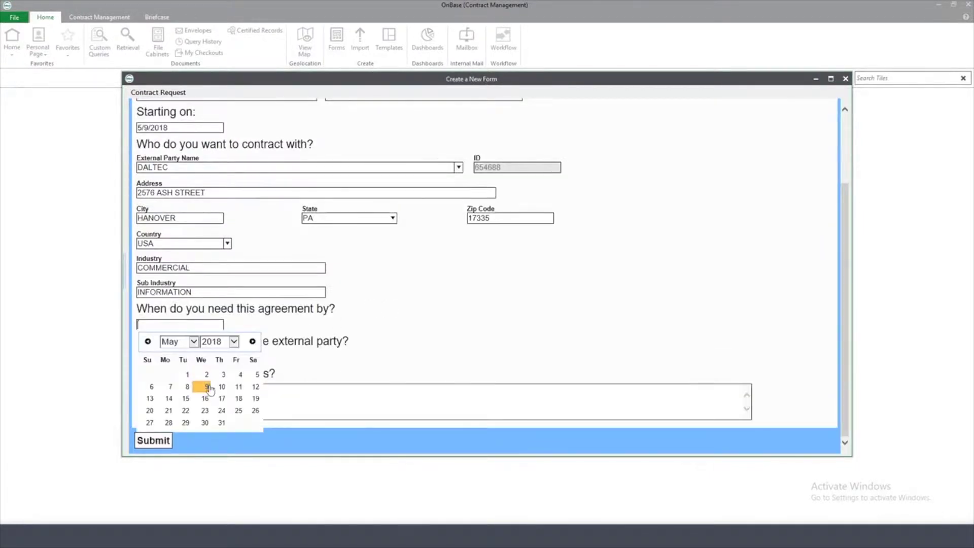
{"action": "left_click", "coordinate": [239, 386]}
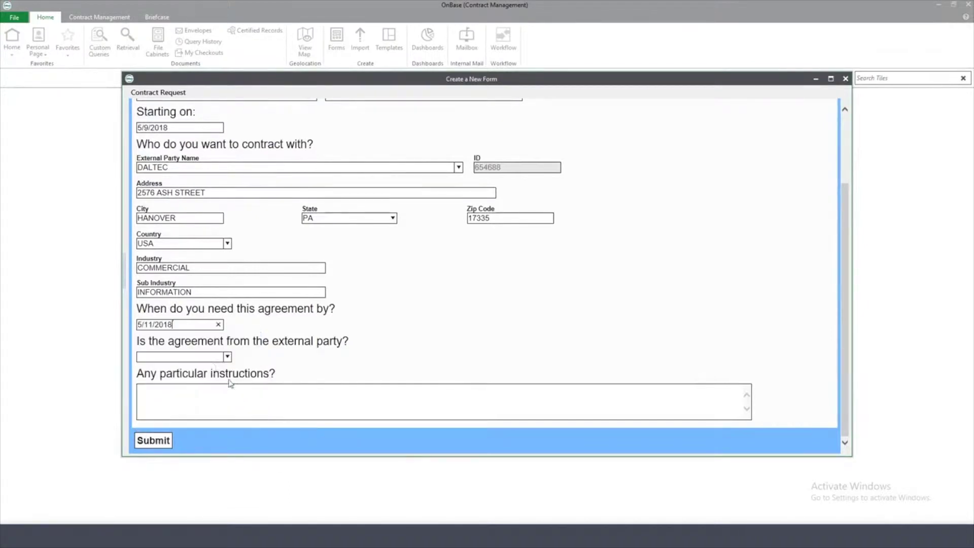
{"action": "left_click", "coordinate": [228, 357]}
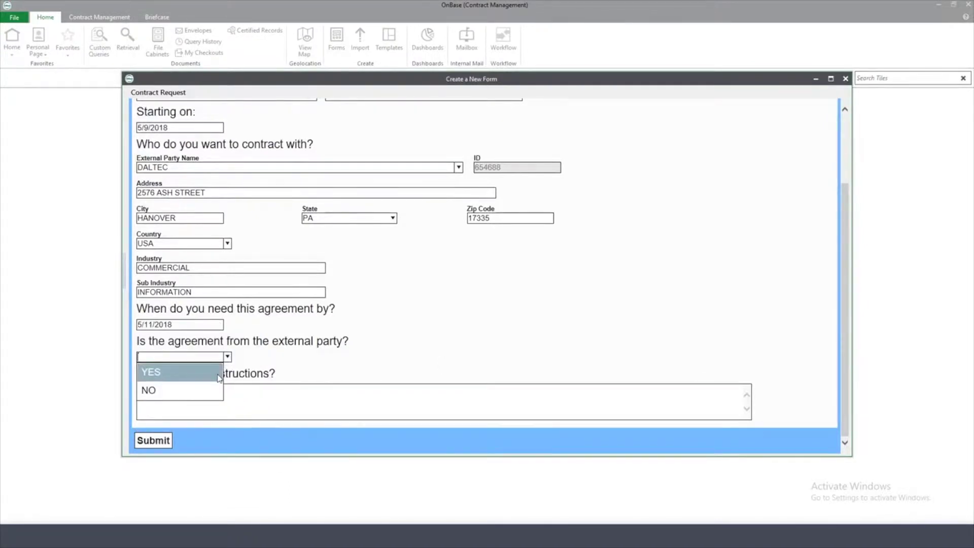
{"action": "left_click", "coordinate": [213, 390]}
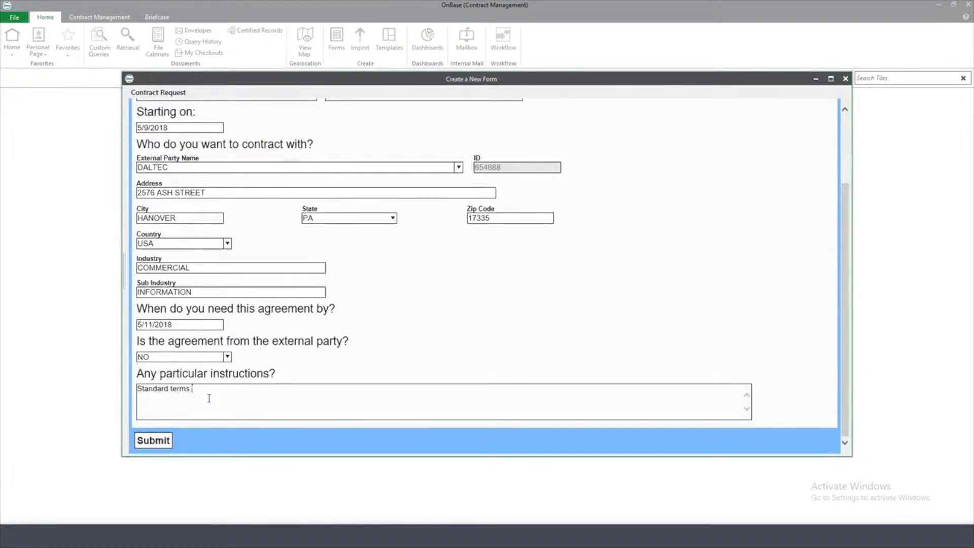
{"action": "left_click", "coordinate": [167, 440]}
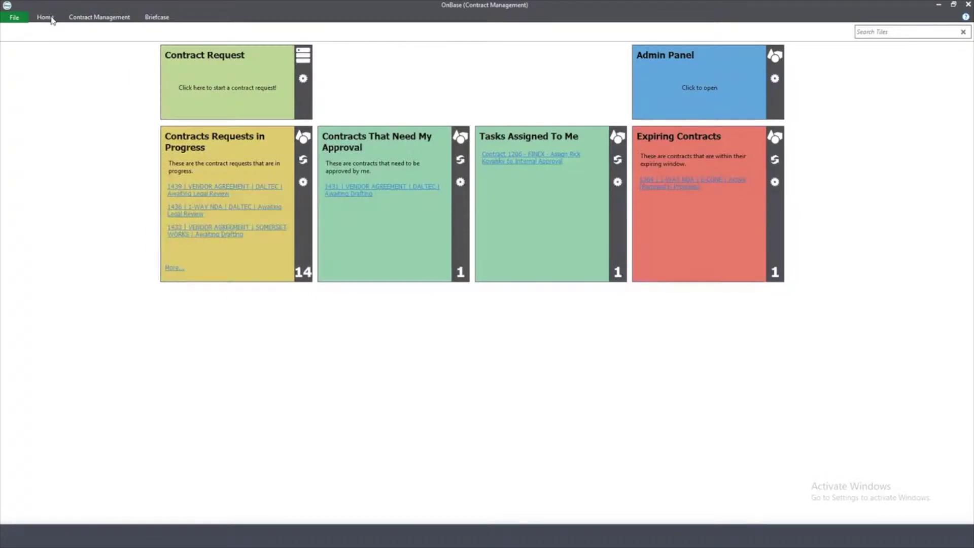
Open the shared Contract Management dashboard and open contract 1441 from its list
{"action": "left_click", "coordinate": [44, 18]}
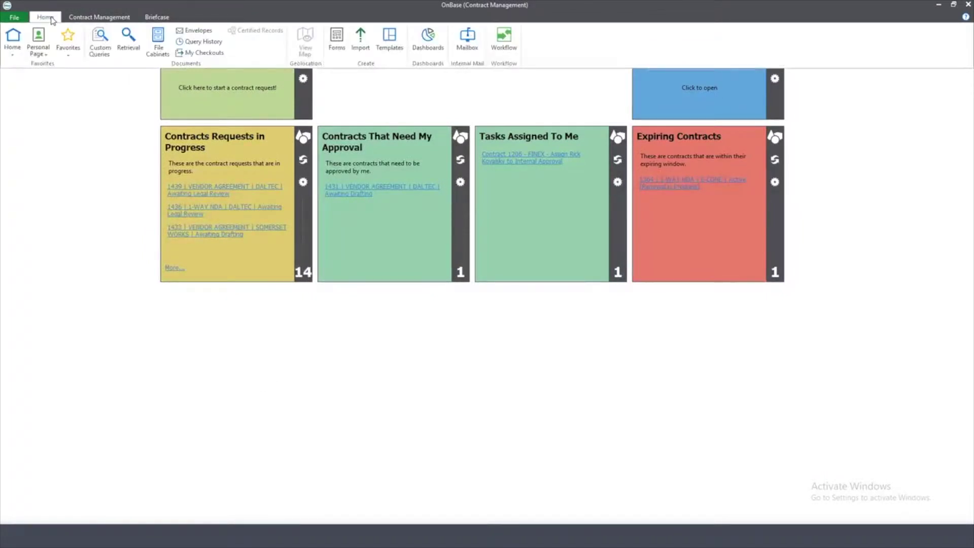
{"action": "left_click", "coordinate": [425, 45]}
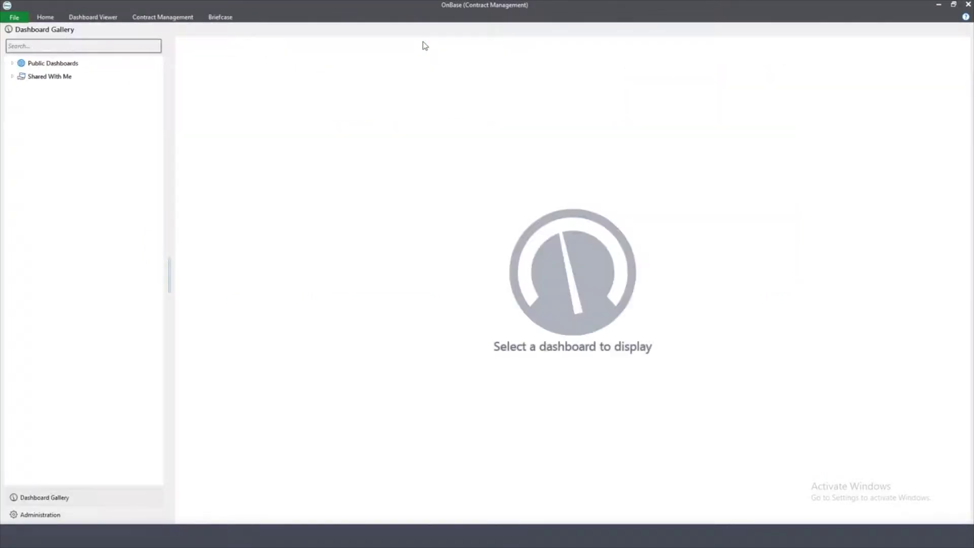
{"action": "double_click", "coordinate": [67, 77]}
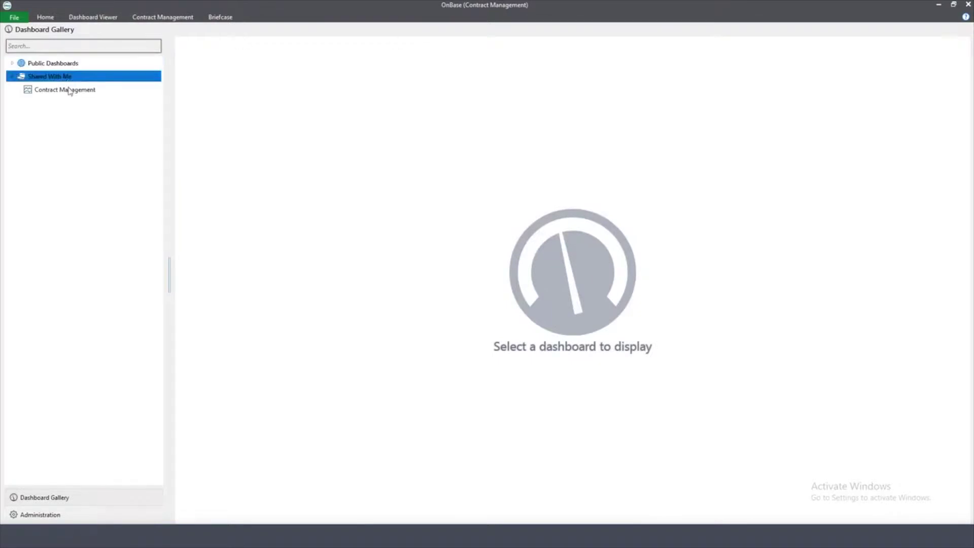
{"action": "left_click", "coordinate": [68, 89]}
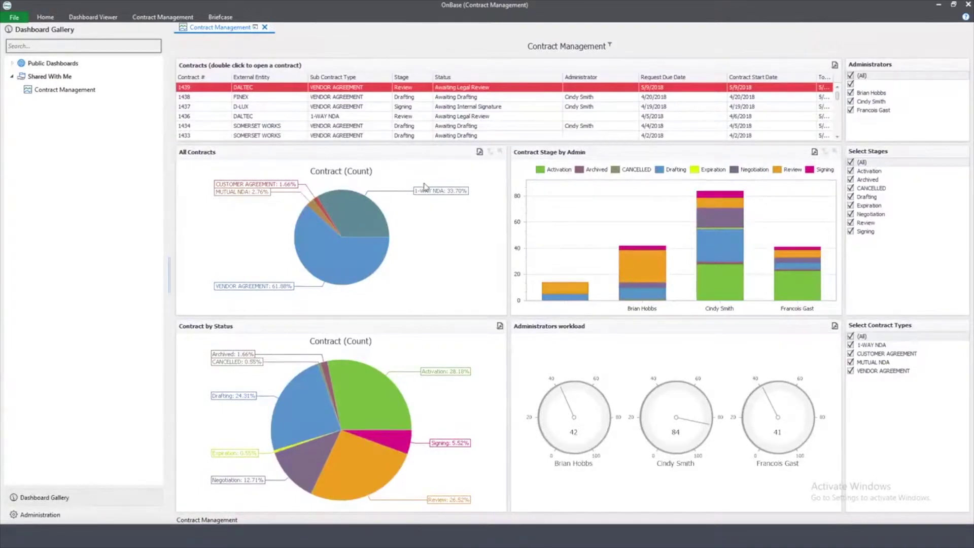
{"action": "double_click", "coordinate": [335, 87]}
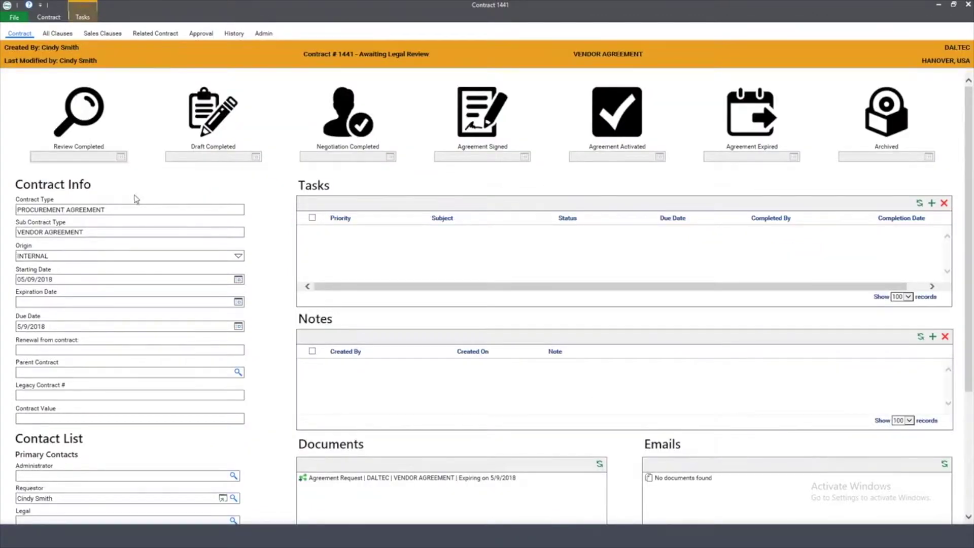
Accept contract 1441 and assign it to yourself, then set the VP of Legal as external contact
{"action": "scroll", "coordinate": [152, 268], "scroll_direction": "down", "scroll_amount": 3}
{"action": "scroll", "coordinate": [164, 369], "scroll_direction": "up", "scroll_amount": 3}
{"action": "left_click", "coordinate": [83, 17]}
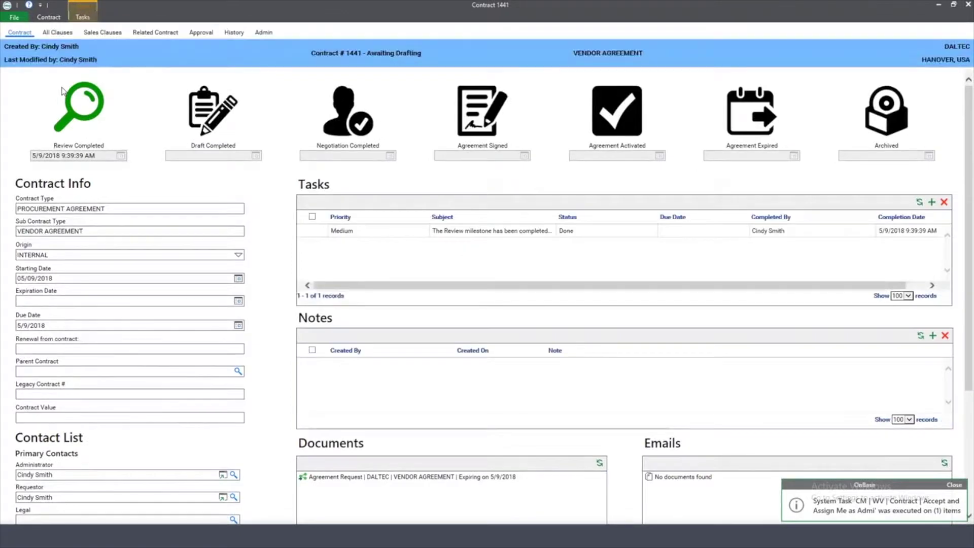
{"action": "scroll", "coordinate": [227, 259], "scroll_direction": "down", "scroll_amount": 3}
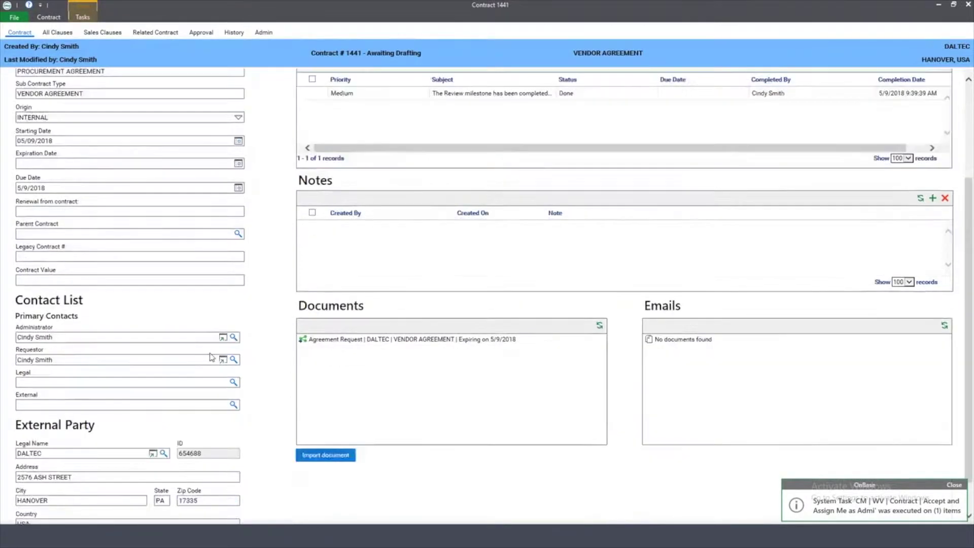
{"action": "left_click", "coordinate": [233, 364]}
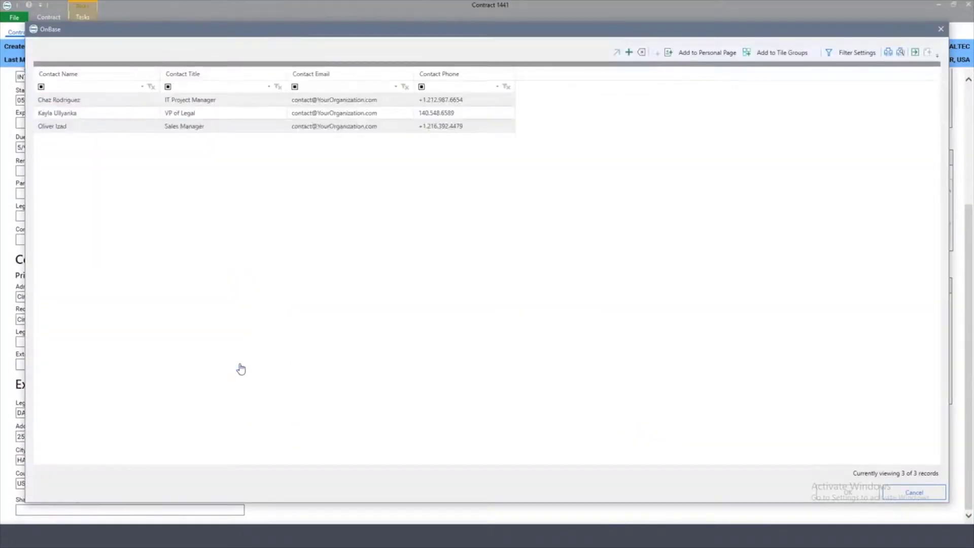
{"action": "double_click", "coordinate": [101, 116]}
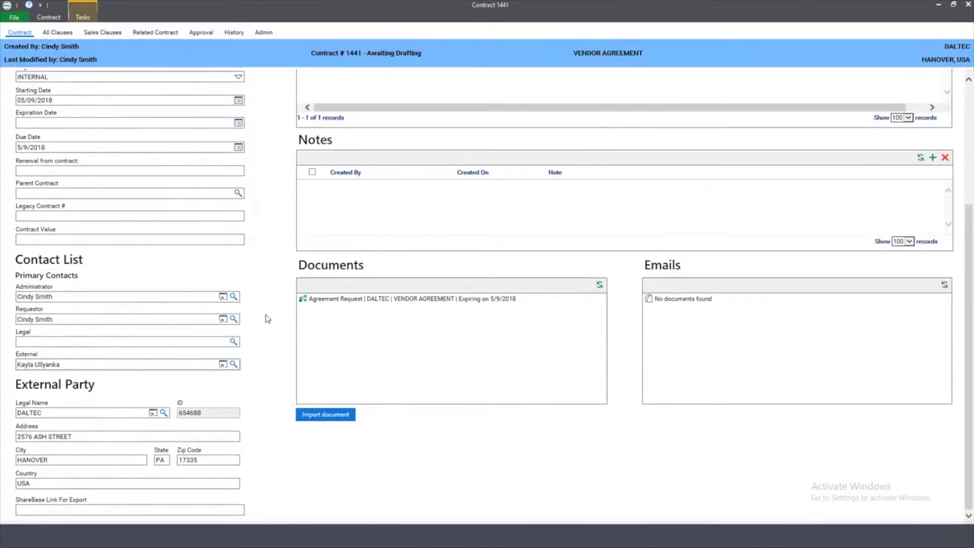
{"action": "scroll", "coordinate": [267, 319], "scroll_direction": "up", "scroll_amount": 3}
{"action": "left_click", "coordinate": [82, 17]}
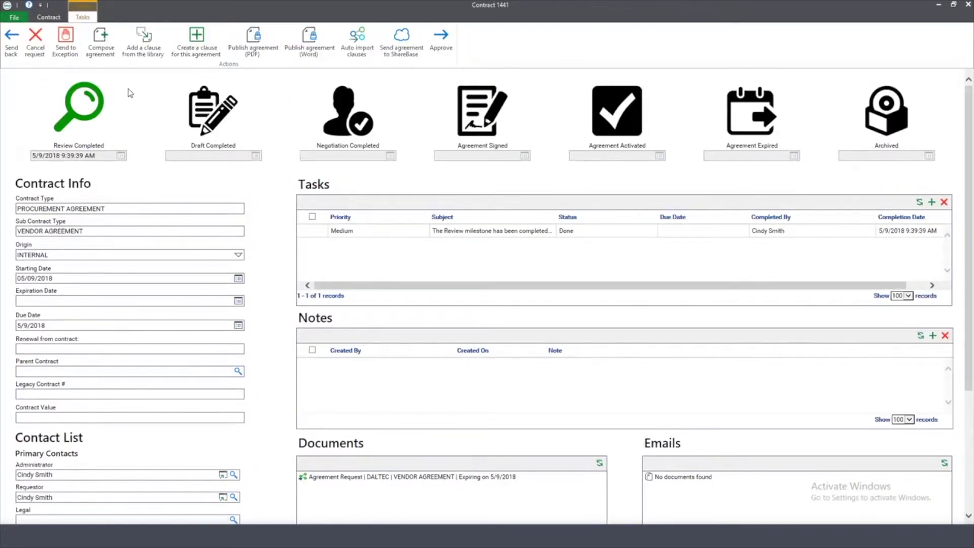
Auto-import the standard clauses into contract 1441, inspect the Terms clause, and return to the overview
{"action": "left_click", "coordinate": [68, 33]}
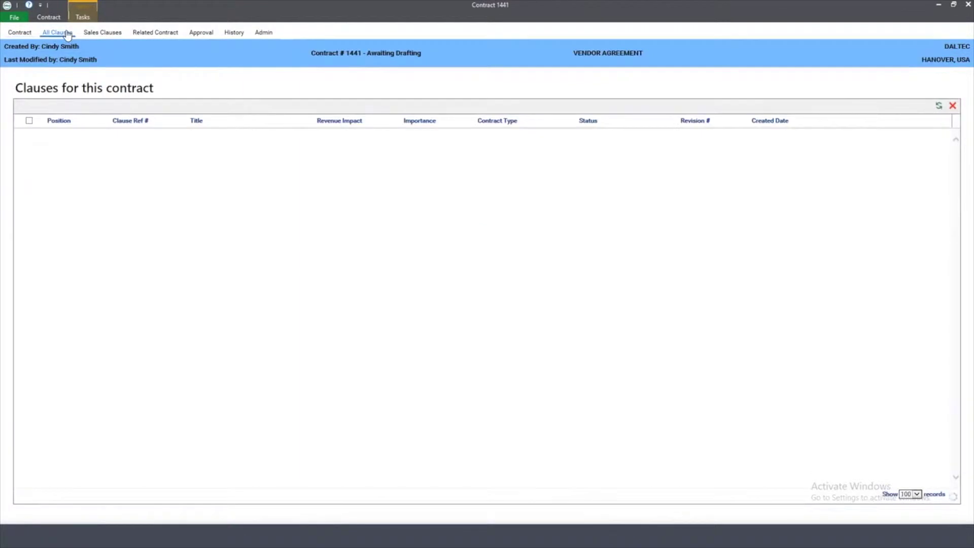
{"action": "left_click", "coordinate": [81, 17]}
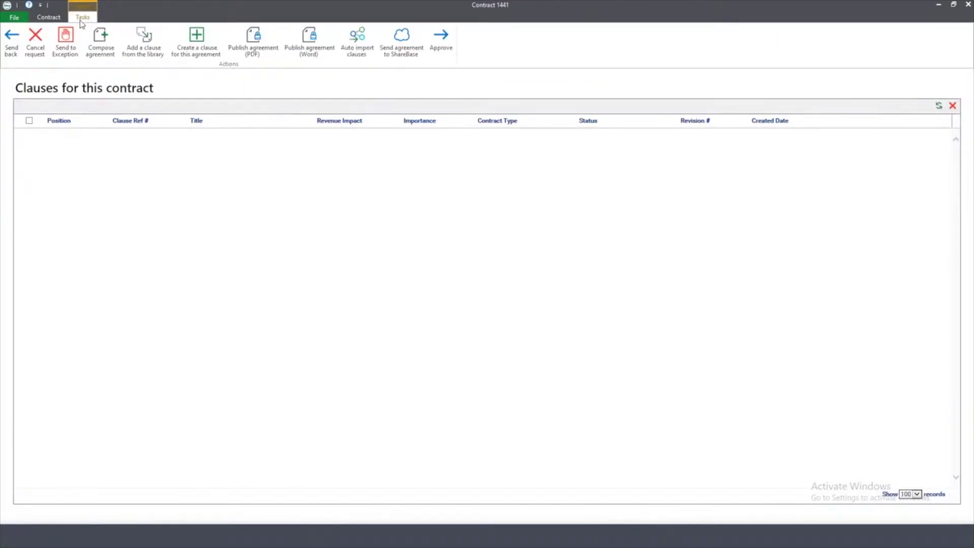
{"action": "left_click", "coordinate": [360, 45]}
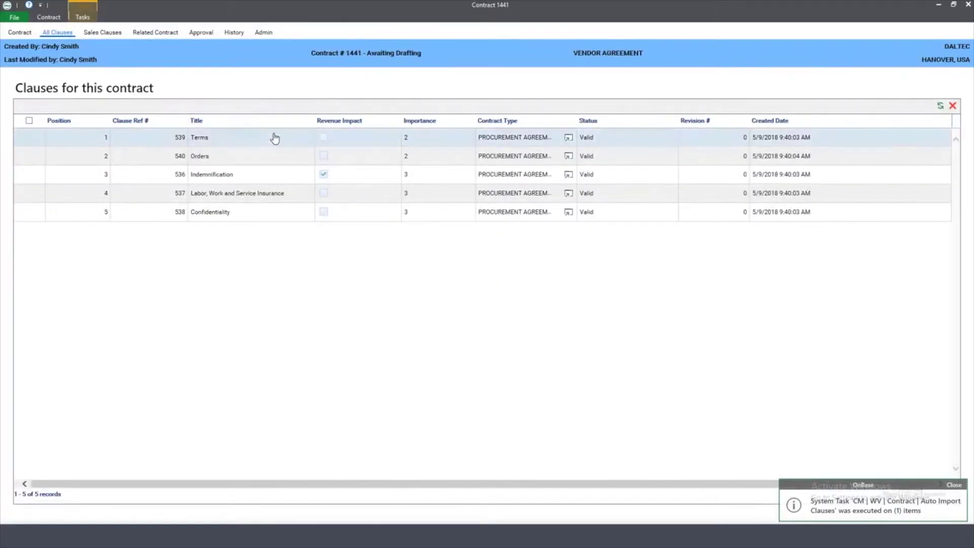
{"action": "double_click", "coordinate": [275, 139]}
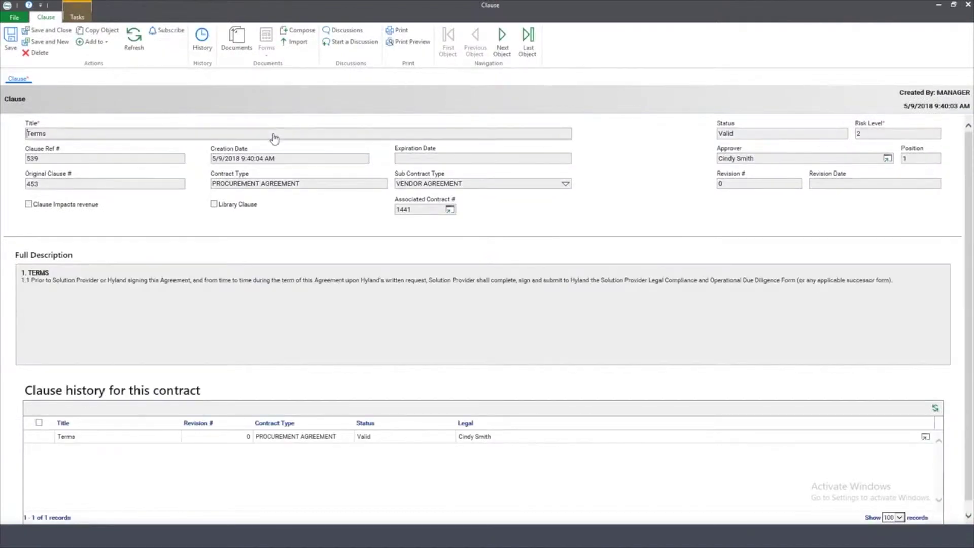
{"action": "left_click", "coordinate": [967, 5]}
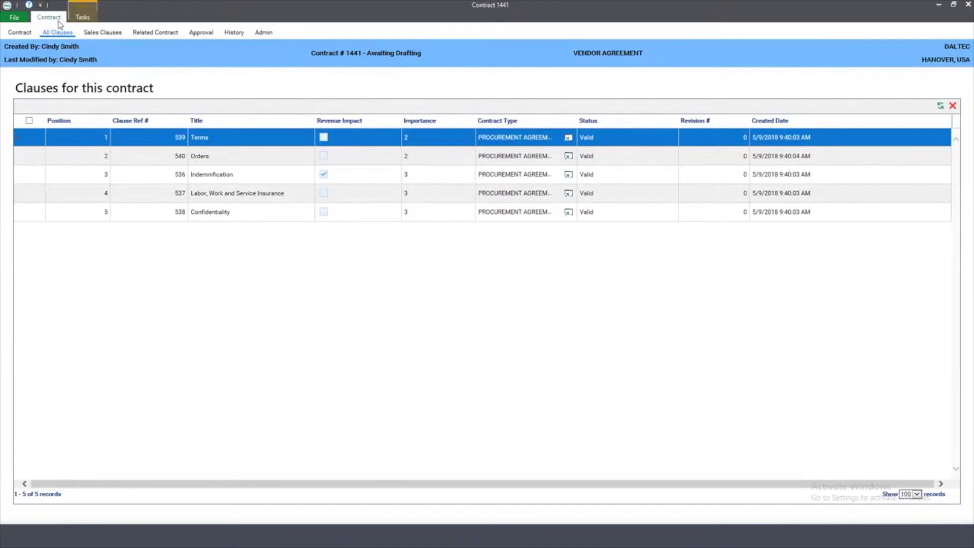
{"action": "left_click", "coordinate": [21, 33]}
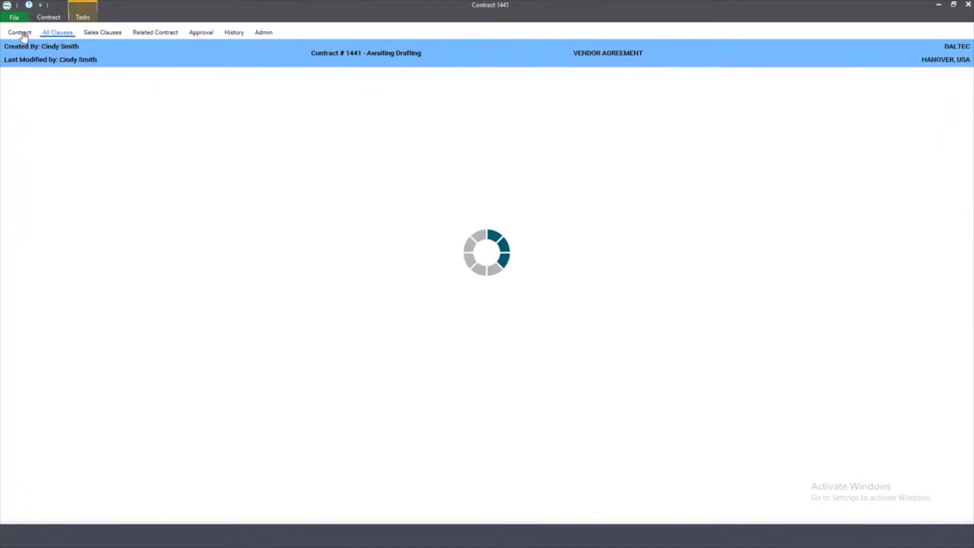
Publish contract 1441 as a Word agreement and close the generated document
{"action": "left_click", "coordinate": [83, 17]}
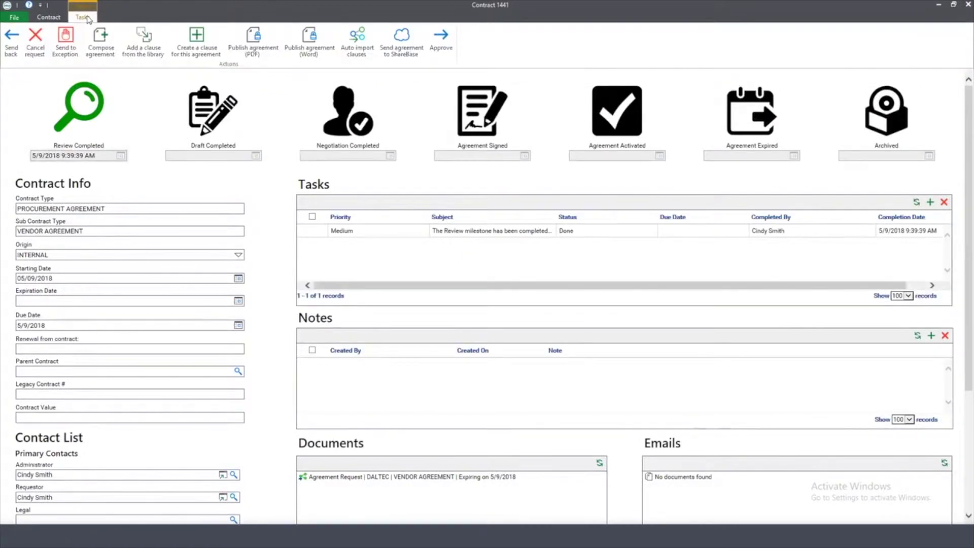
{"action": "left_click", "coordinate": [310, 43]}
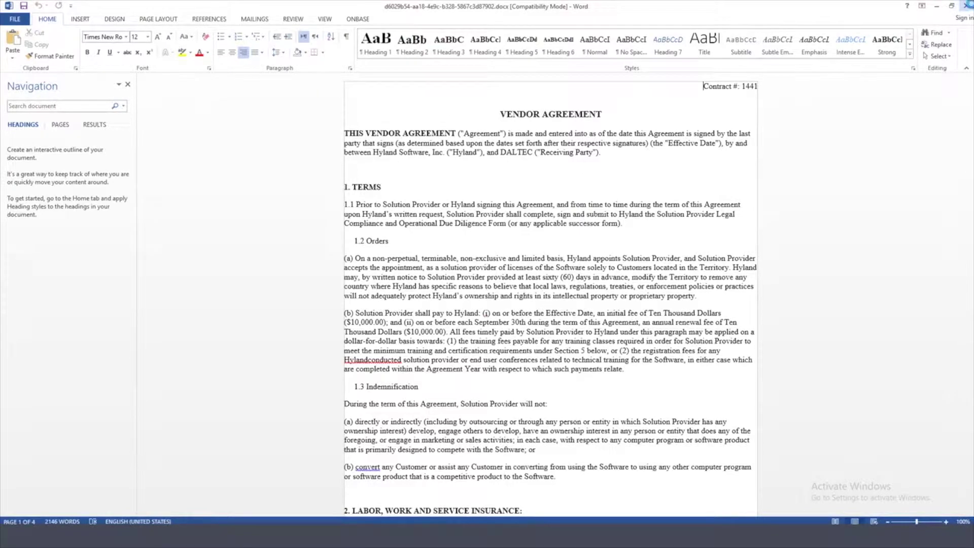
{"action": "left_click", "coordinate": [967, 5]}
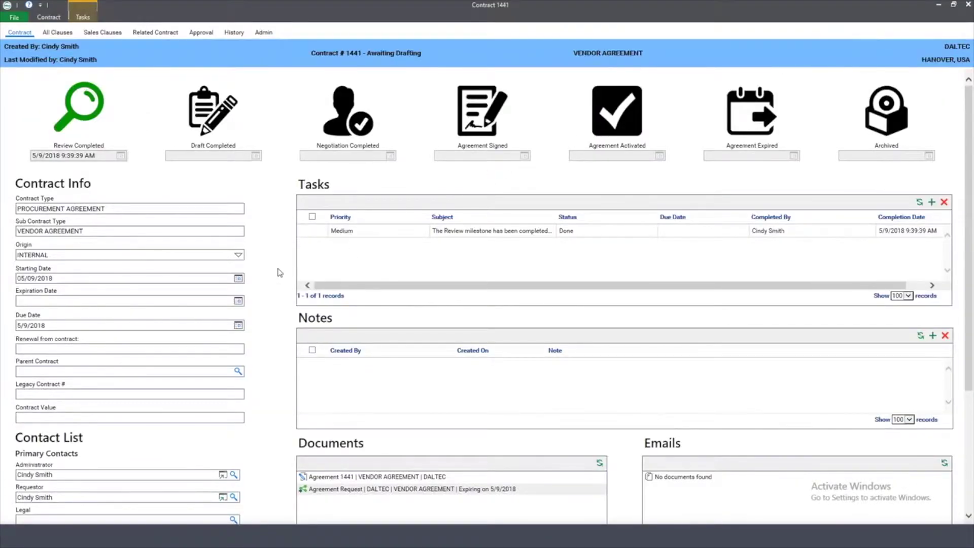
Send the agreement to ShareBase and copy the ShareBase Link For Export URL
{"action": "left_click", "coordinate": [83, 18]}
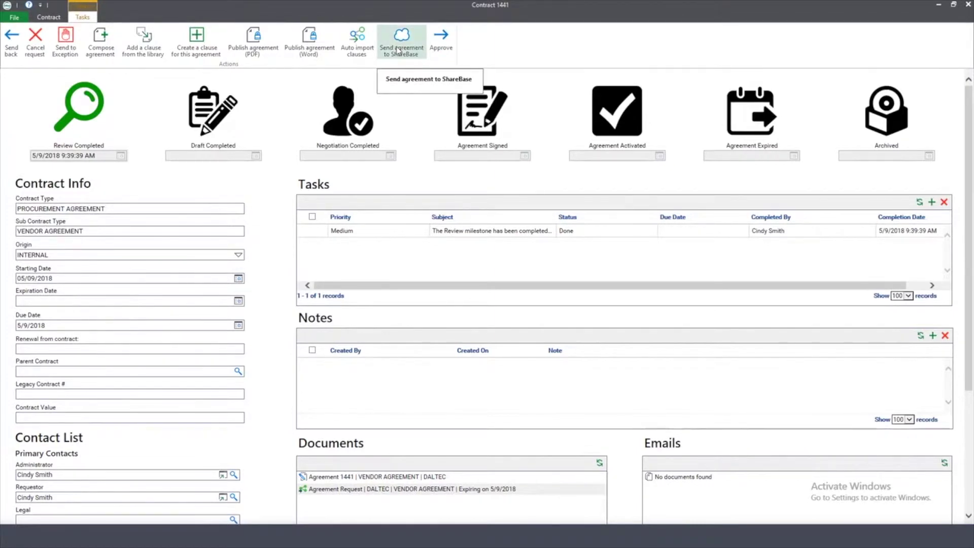
{"action": "left_click", "coordinate": [400, 51]}
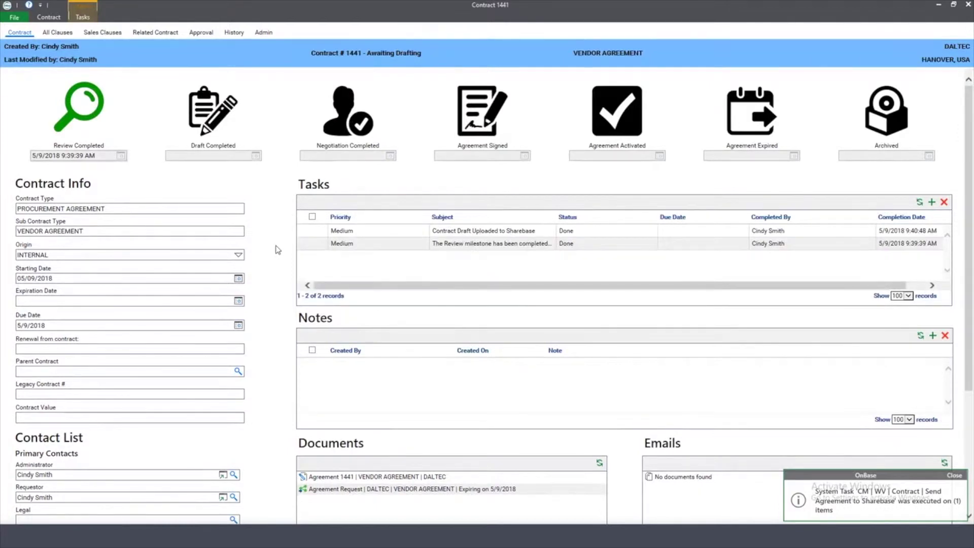
{"action": "scroll", "coordinate": [278, 250], "scroll_direction": "down", "scroll_amount": 4}
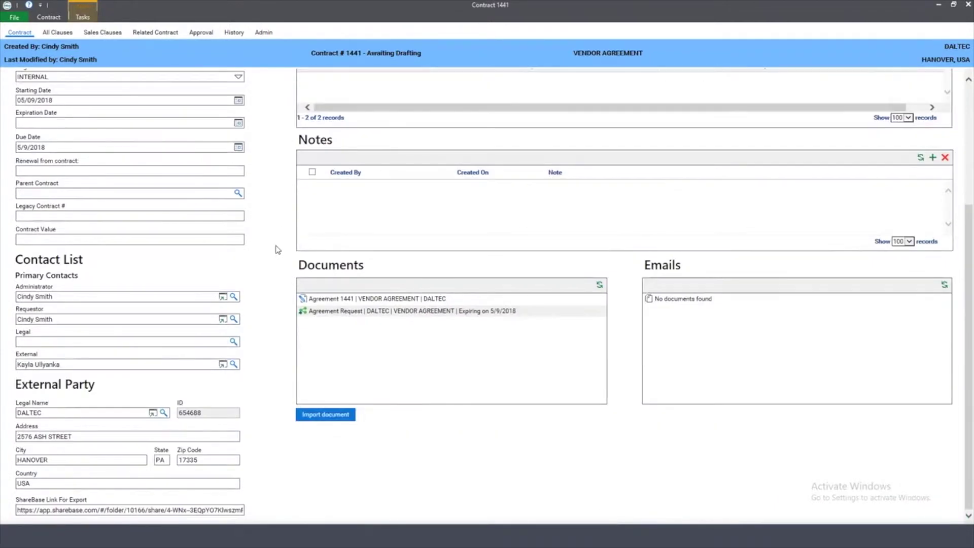
{"action": "left_click", "coordinate": [229, 512]}
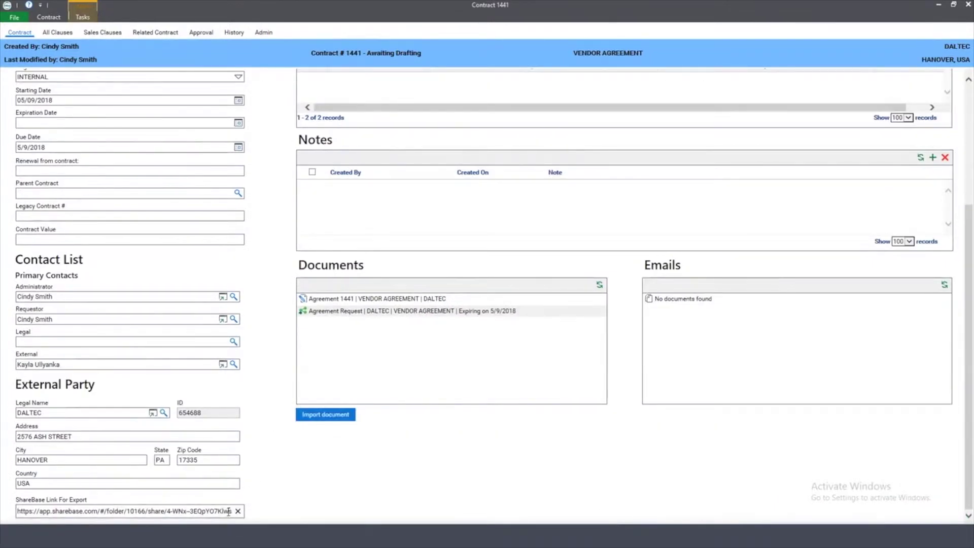
{"action": "key", "text": "ctrl+a"}
{"action": "left_click", "coordinate": [261, 492]}
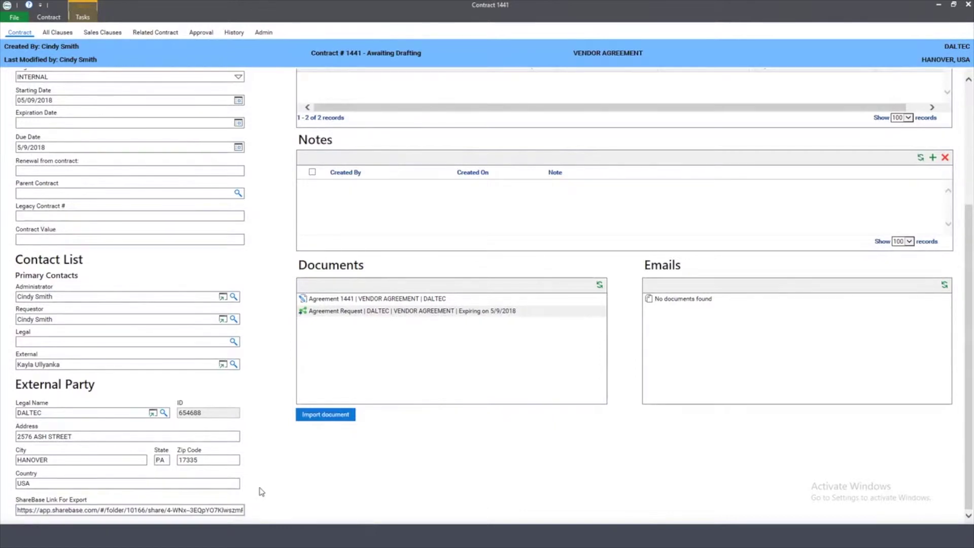
{"action": "key", "text": "alt+Tab"}
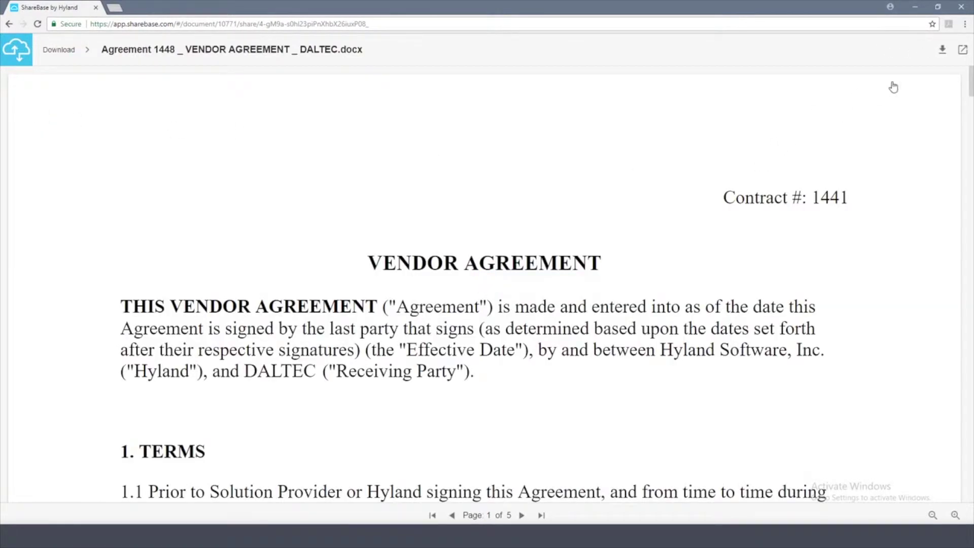
Download Agreement 1448 _ VENDOR AGREEMENT _ DALTEC.docx from the ShareBase viewer and open it in Word
{"action": "left_click", "coordinate": [943, 51]}
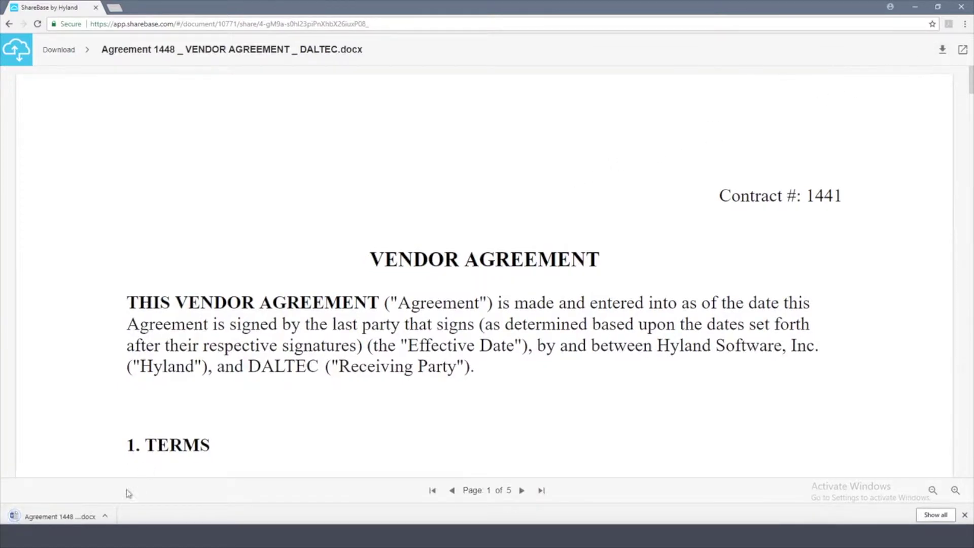
{"action": "left_click", "coordinate": [75, 516]}
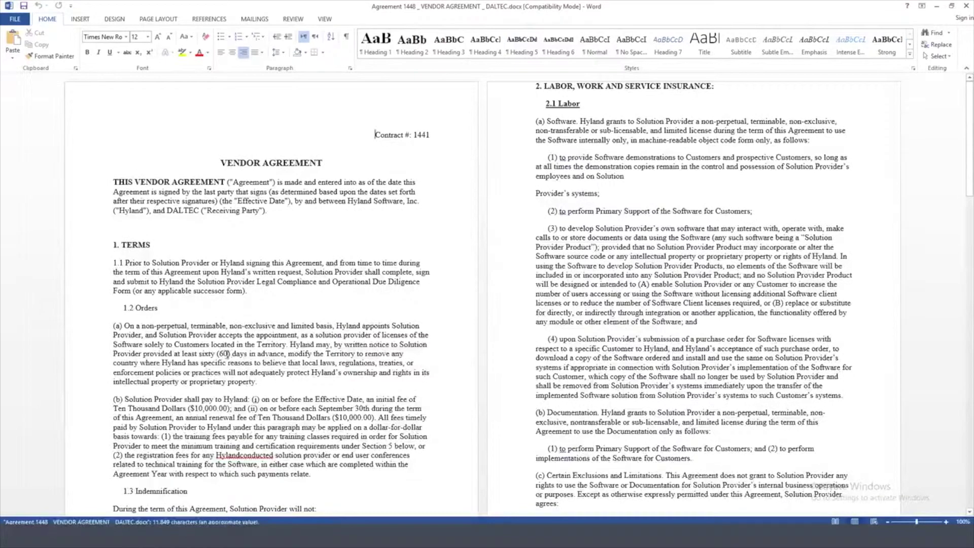
Change the clause 1.2(a) notice period from sixty (60) to one hundred twenty (120) days
{"action": "key", "text": "BackSpace"}
{"action": "key", "text": "BackSpace"}
{"action": "type", "text": "120"}
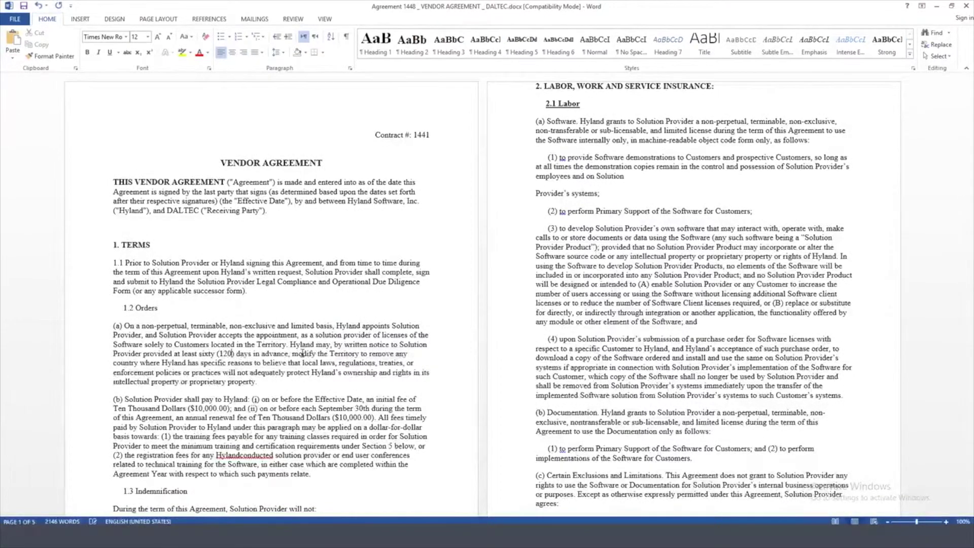
{"action": "key", "text": "BackSpace"}
{"action": "key", "text": "BackSpace"}
{"action": "key", "text": "BackSpace"}
{"action": "key", "text": "BackSpace"}
{"action": "key", "text": "BackSpace"}
{"action": "key", "text": "BackSpace"}
{"action": "type", "text": "one hund"}
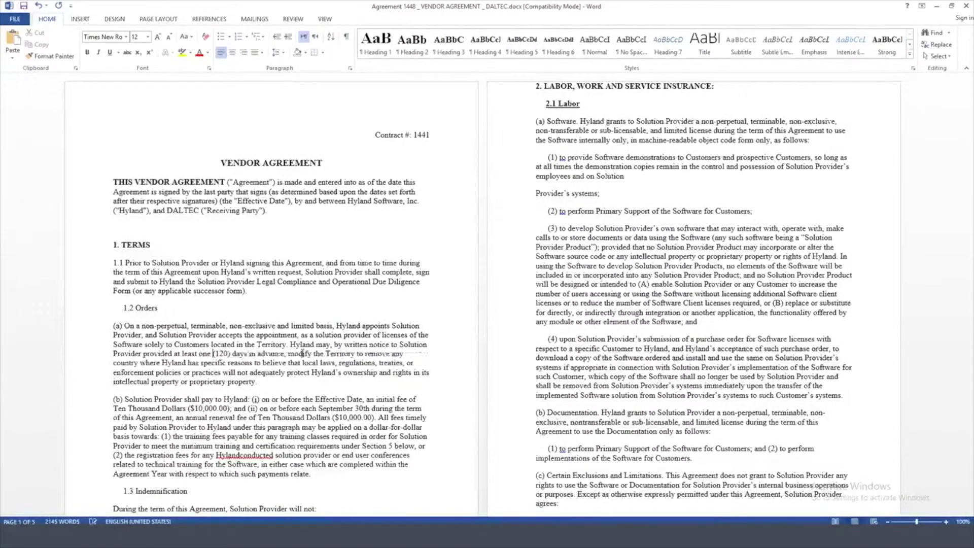
{"action": "type", "text": "red twenty"}
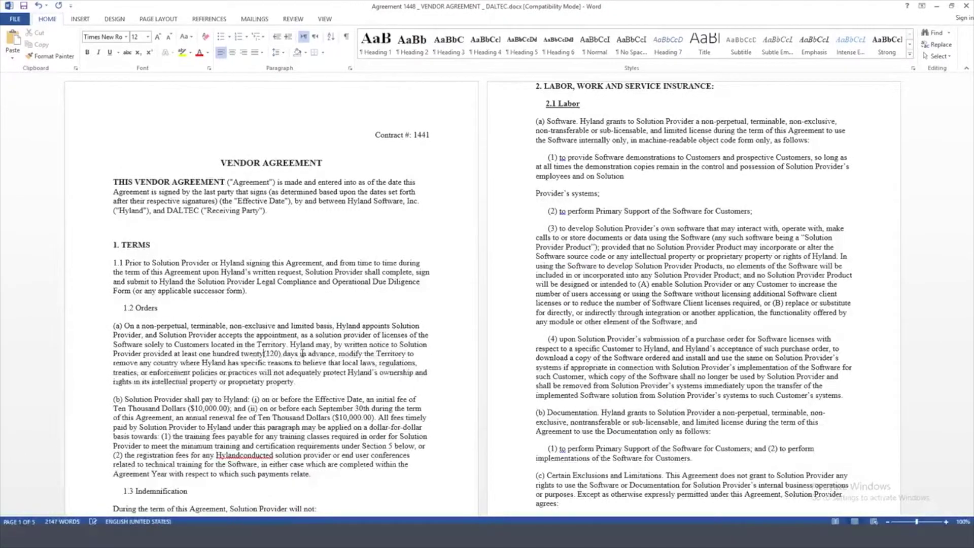
Save the agreement as a renamed copy in the newer Word format and close it
{"action": "key", "text": "F12"}
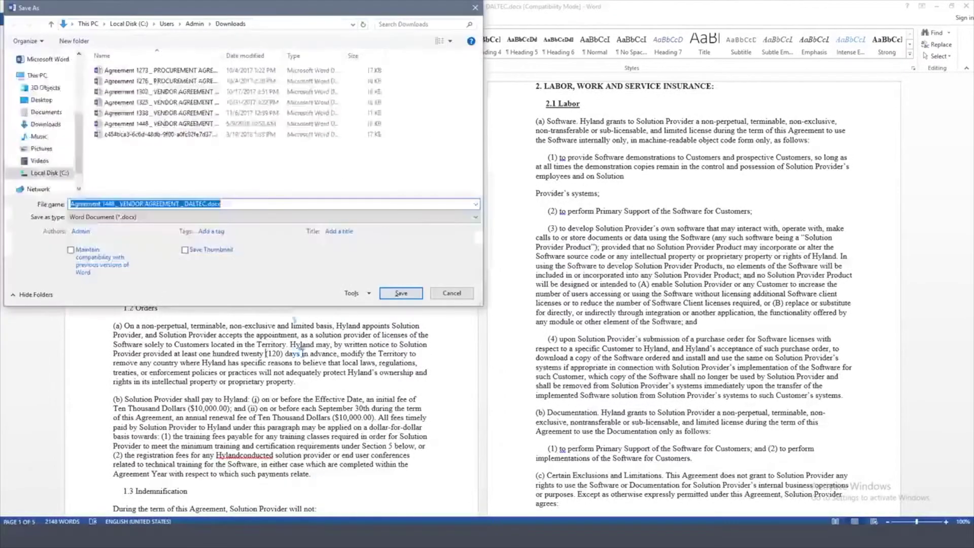
{"action": "left_click", "coordinate": [207, 203]}
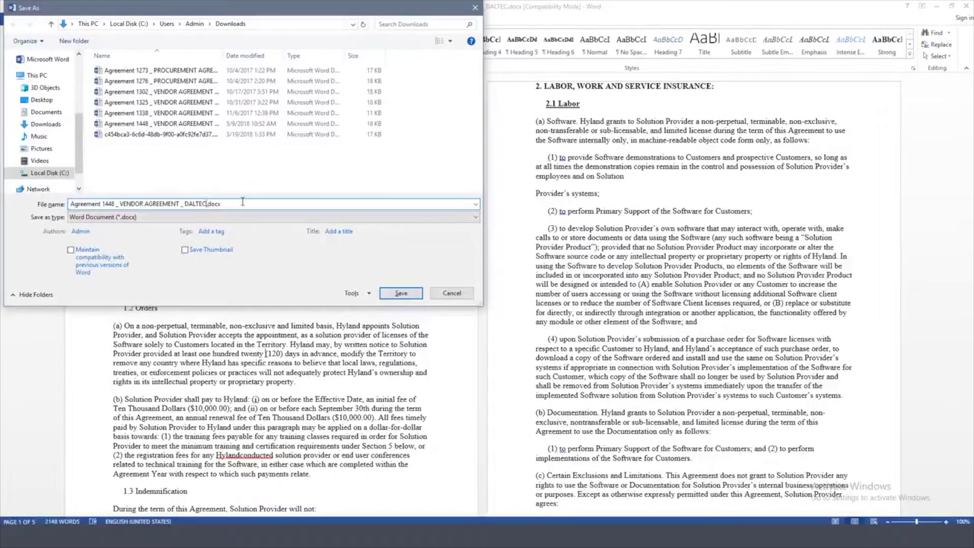
{"action": "type", "text": "draft"}
{"action": "key", "text": "Return"}
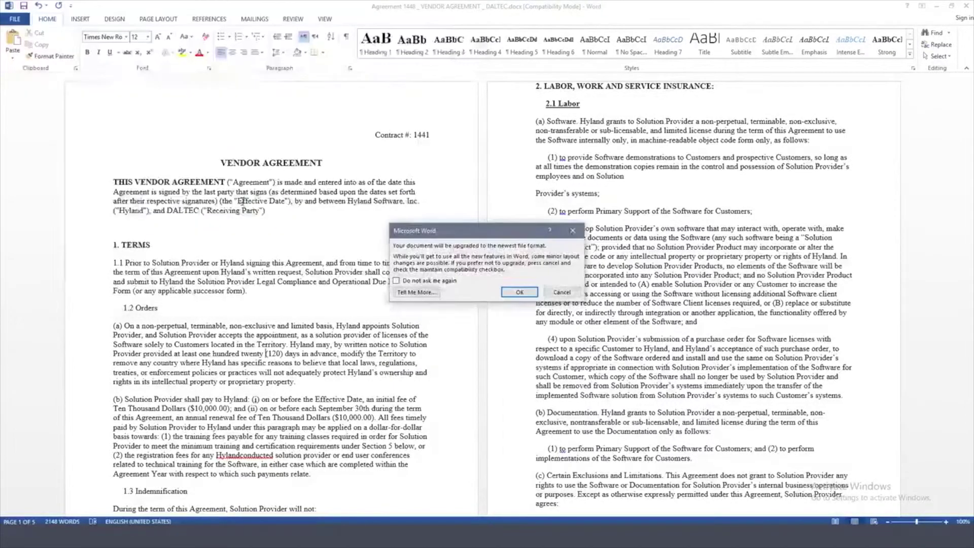
{"action": "left_click", "coordinate": [505, 291]}
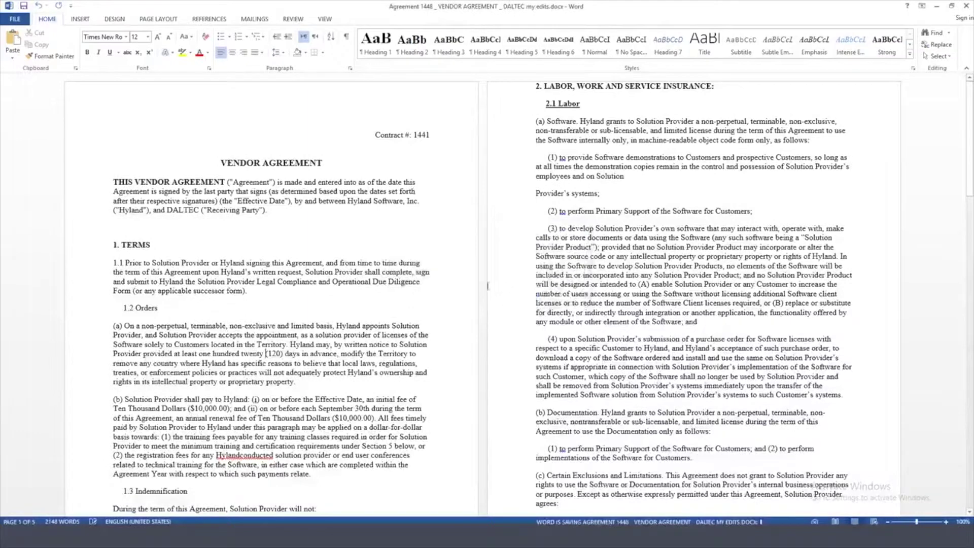
{"action": "left_click", "coordinate": [967, 6]}
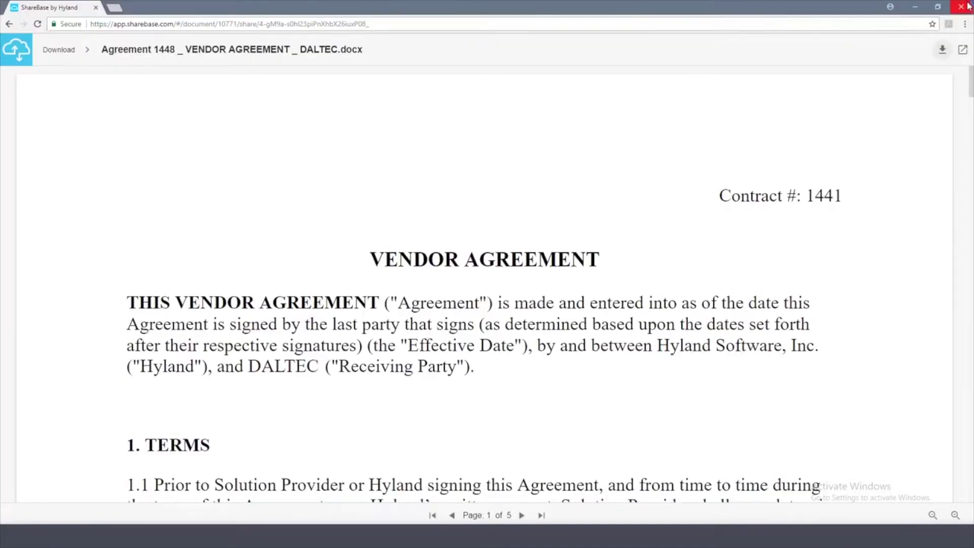
Drag the 'my edits' agreement copy from Downloads into the ShareBase upload folder
{"action": "left_click", "coordinate": [970, 6]}
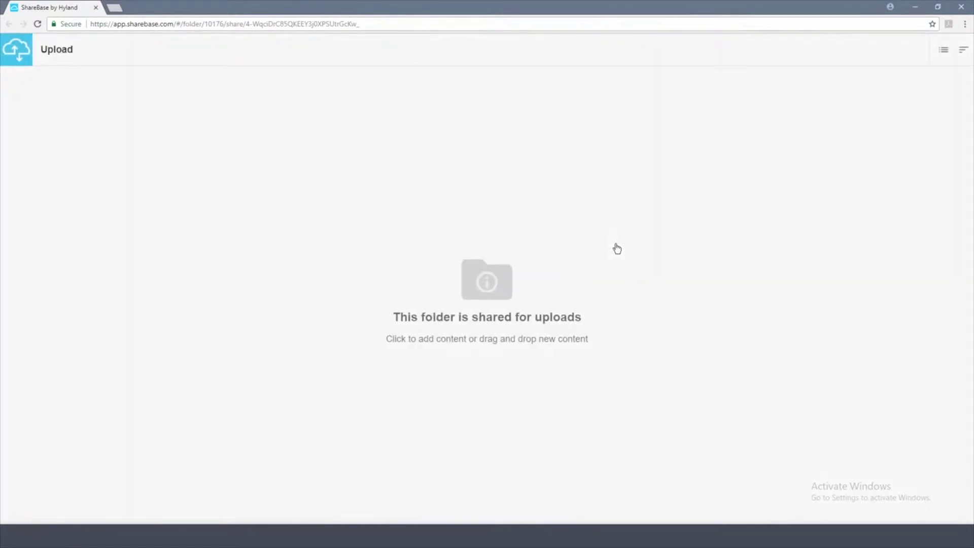
{"action": "left_click", "coordinate": [87, 518]}
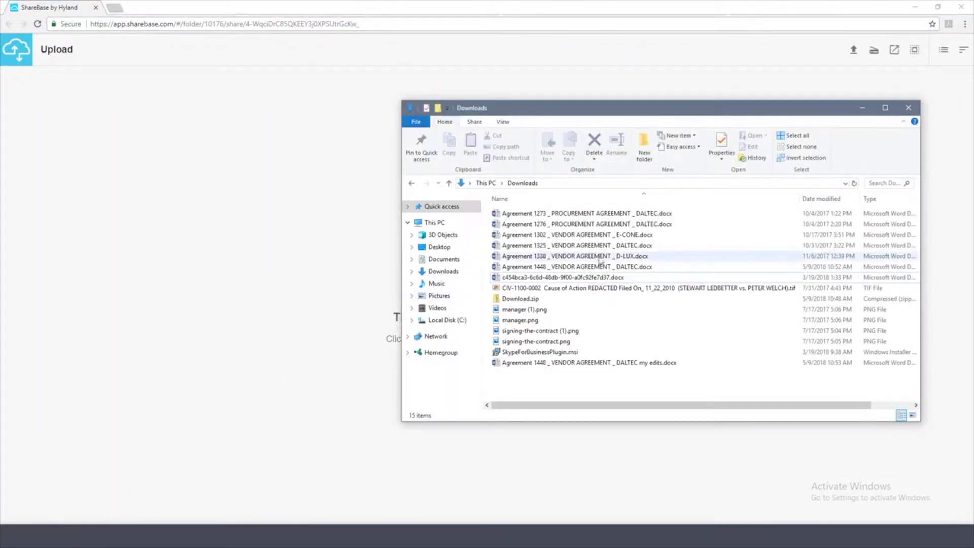
{"action": "left_click", "coordinate": [646, 364]}
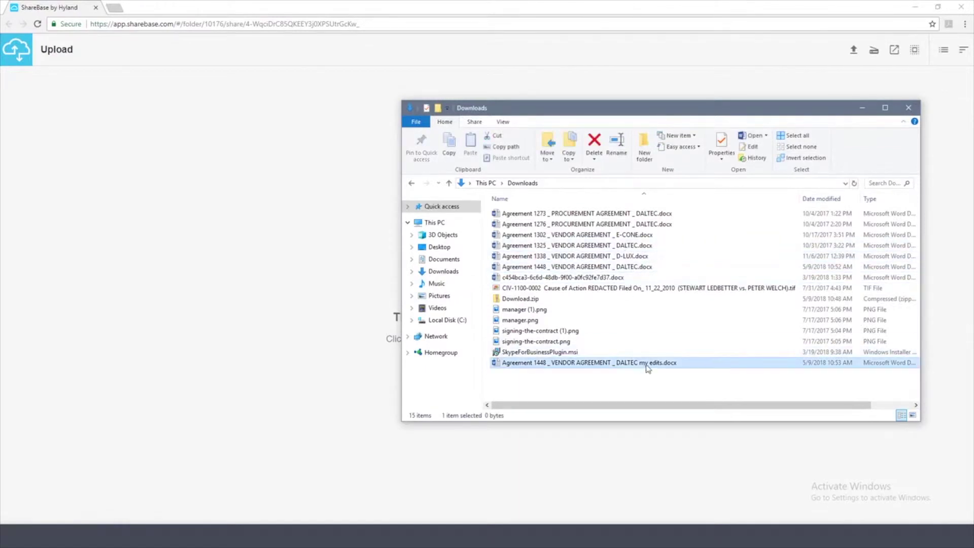
{"action": "left_click_drag", "start_coordinate": [646, 363], "coordinate": [180, 326]}
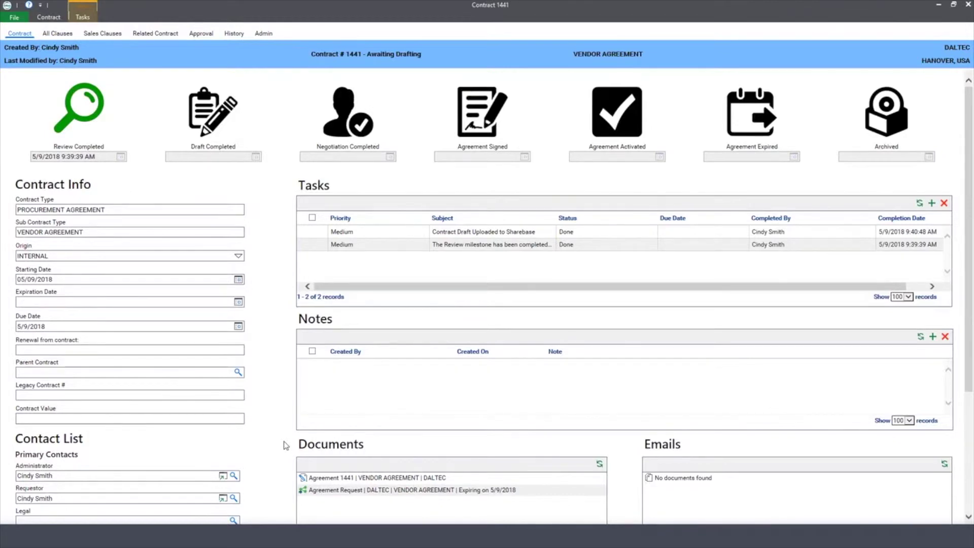
Import the Agreement 1441 My Edits.docx file from Downloads into contract 1441's documents
{"action": "scroll", "coordinate": [285, 445], "scroll_direction": "down", "scroll_amount": 3}
{"action": "left_click", "coordinate": [321, 459]}
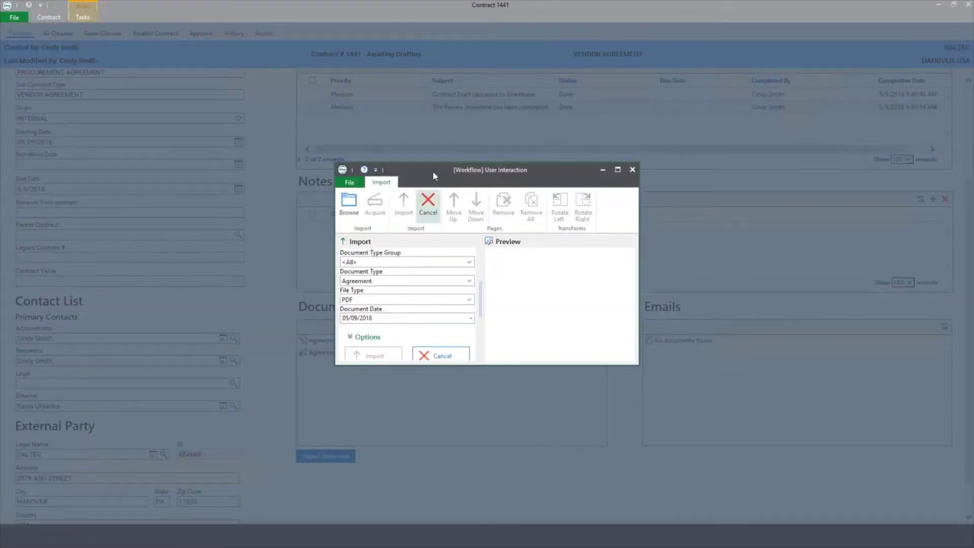
{"action": "double_click", "coordinate": [418, 169]}
{"action": "left_click", "coordinate": [20, 48]}
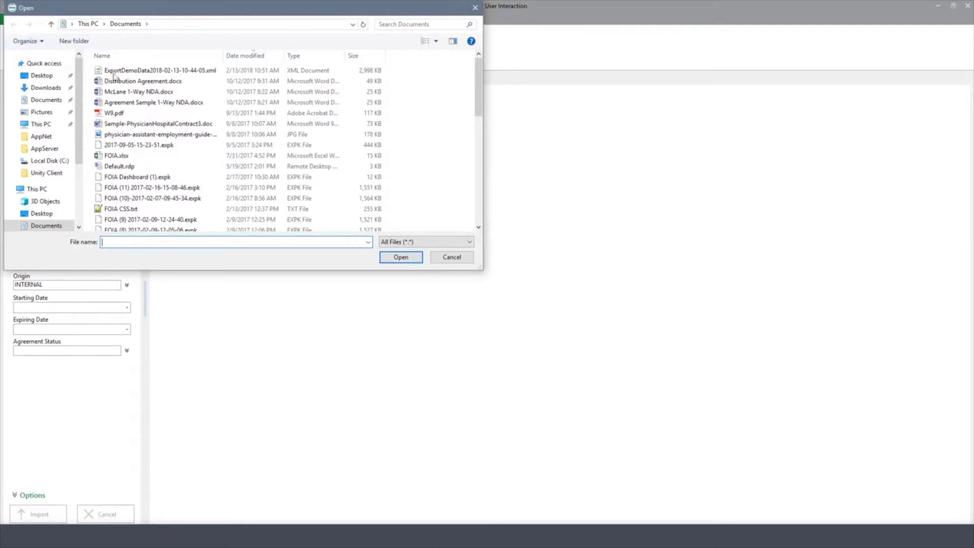
{"action": "left_click", "coordinate": [46, 88]}
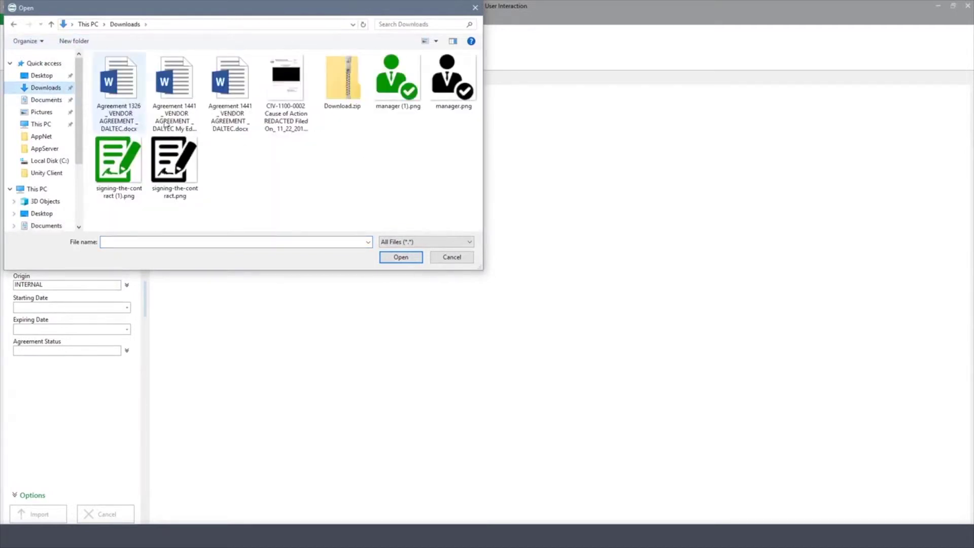
{"action": "left_click", "coordinate": [223, 105]}
{"action": "left_click", "coordinate": [185, 99]}
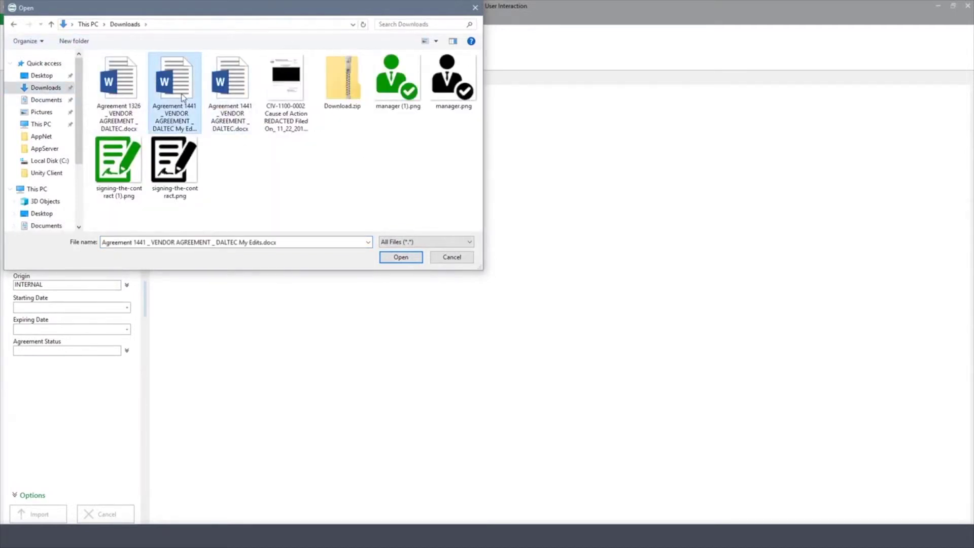
{"action": "double_click", "coordinate": [178, 87]}
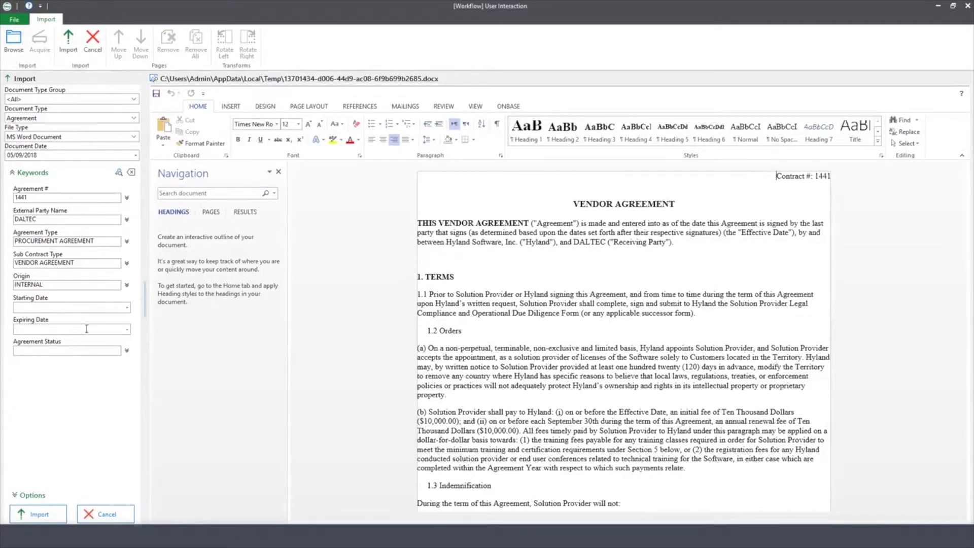
{"action": "left_click", "coordinate": [46, 517]}
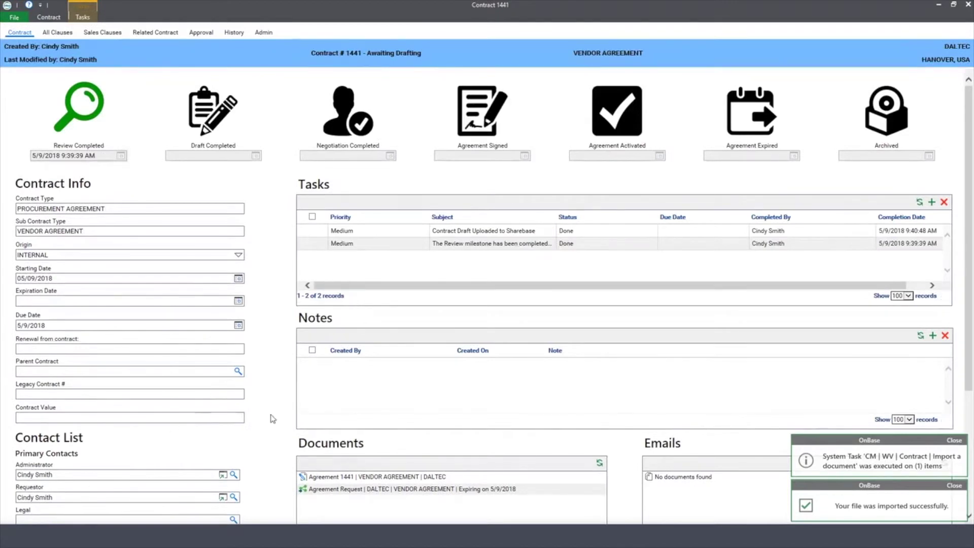
Open Agreement 1441 and compare its vendor-edited revision 2 with the original revision 1
{"action": "double_click", "coordinate": [385, 478]}
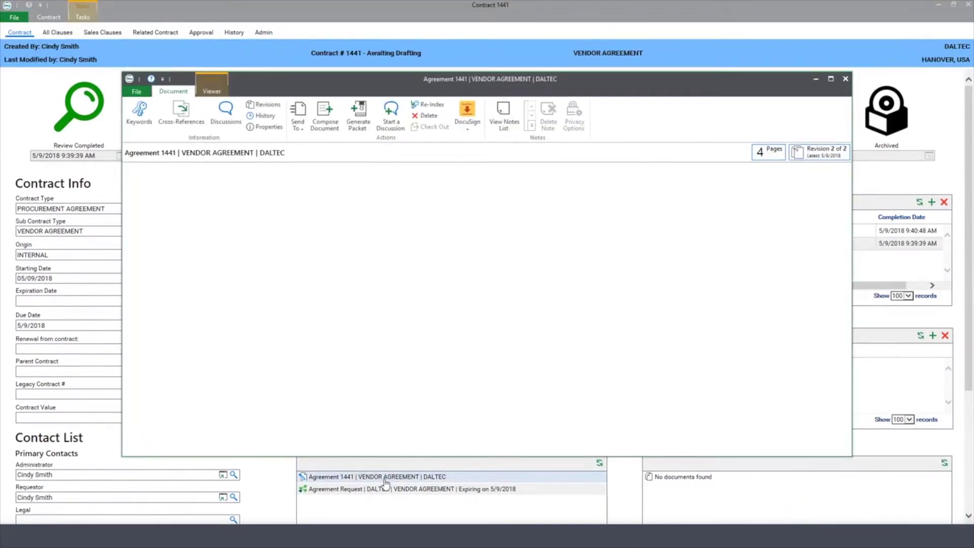
{"action": "scroll", "coordinate": [632, 304], "scroll_direction": "down", "scroll_amount": 3}
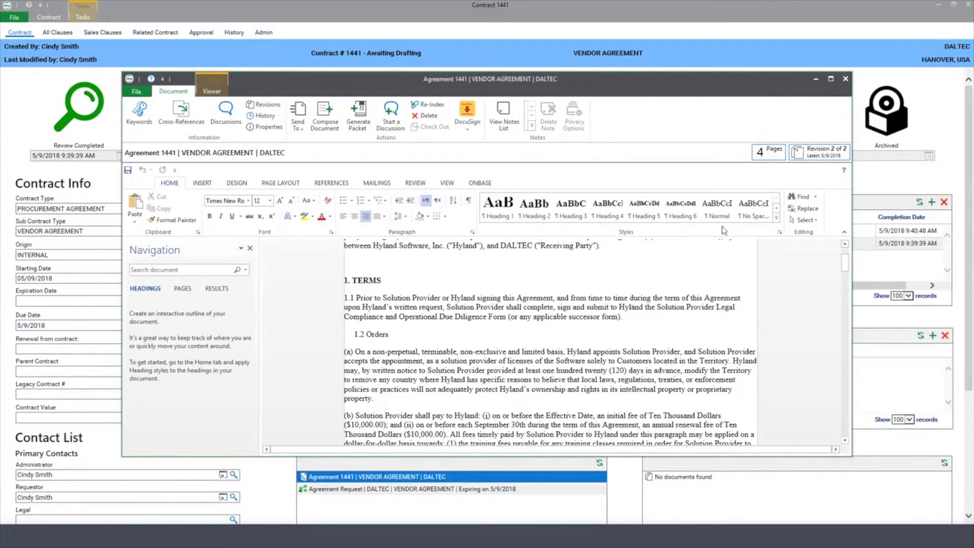
{"action": "left_click", "coordinate": [819, 152]}
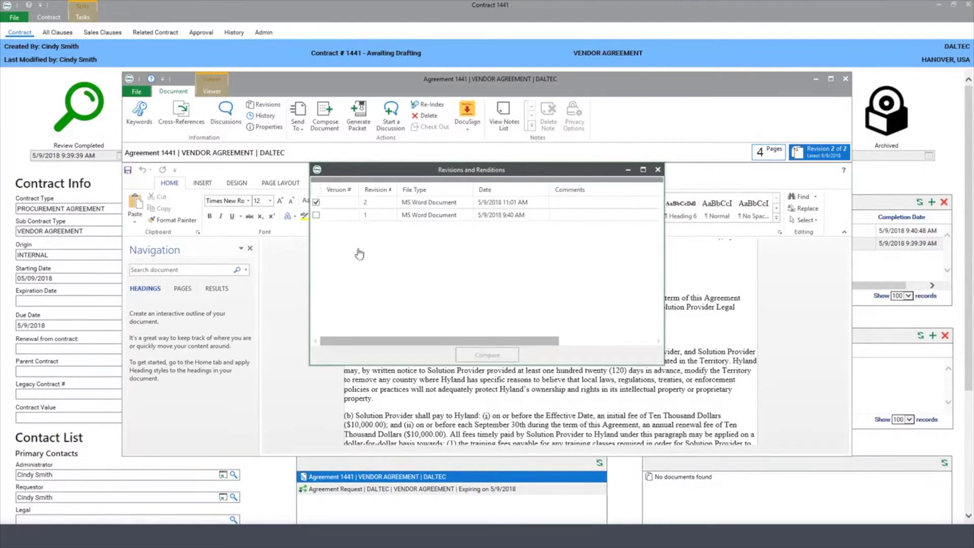
{"action": "left_click", "coordinate": [316, 215]}
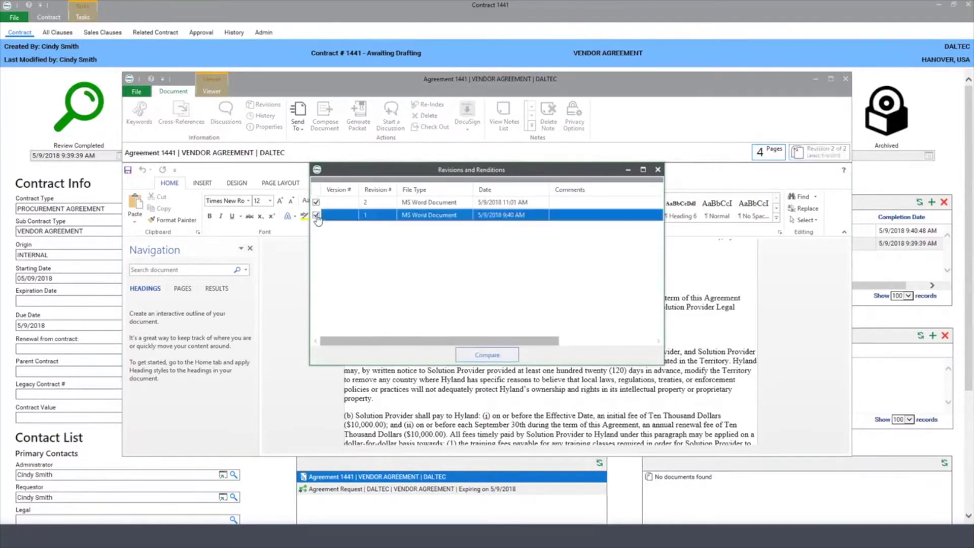
{"action": "left_click", "coordinate": [501, 356]}
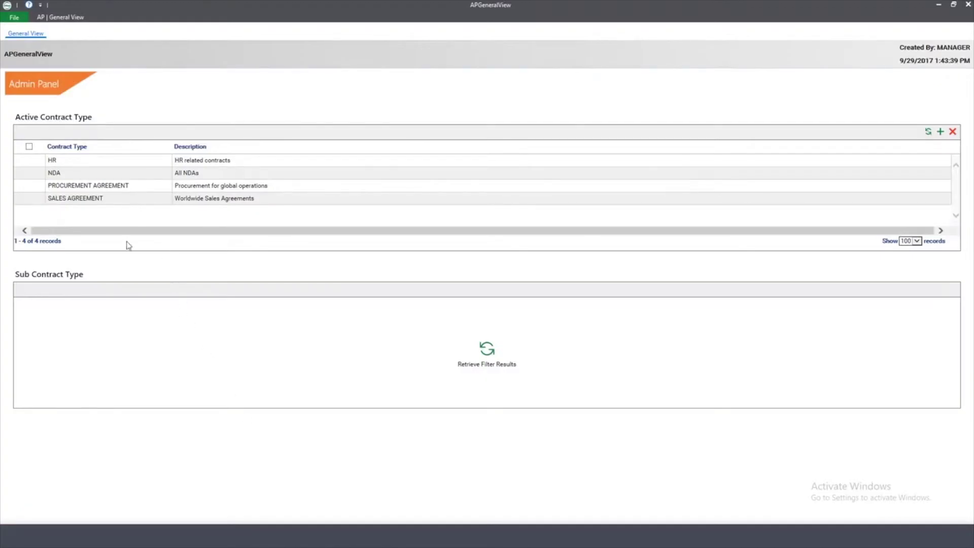
Open the Drafting stage record of the PROCUREMENT AGREEMENT's VENDOR AGREEMENT sub contract type
{"action": "left_click", "coordinate": [111, 189]}
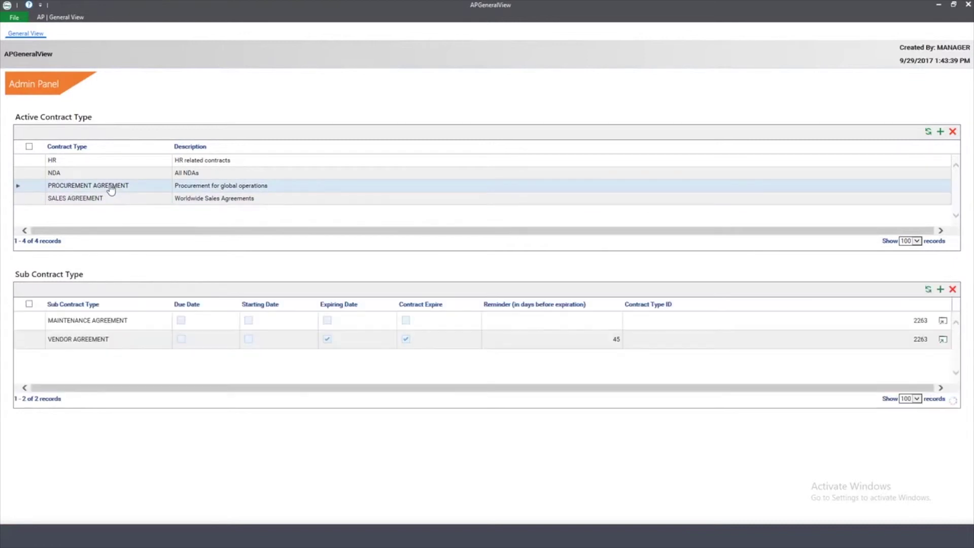
{"action": "double_click", "coordinate": [84, 343]}
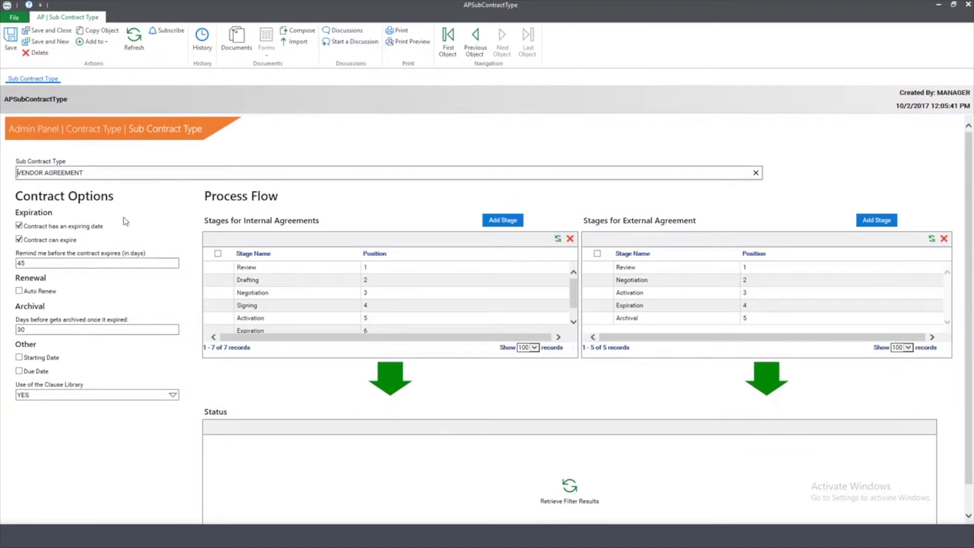
{"action": "double_click", "coordinate": [101, 16]}
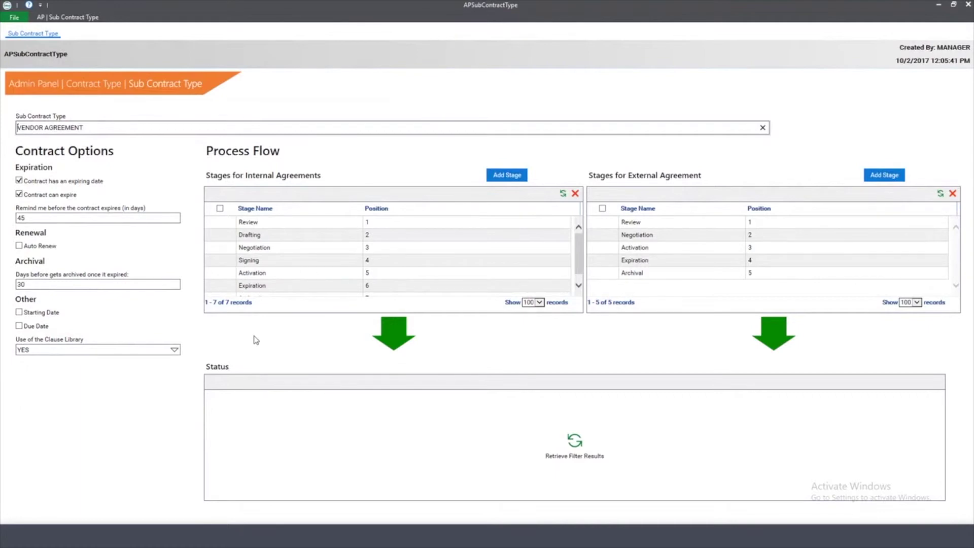
{"action": "left_click", "coordinate": [288, 224]}
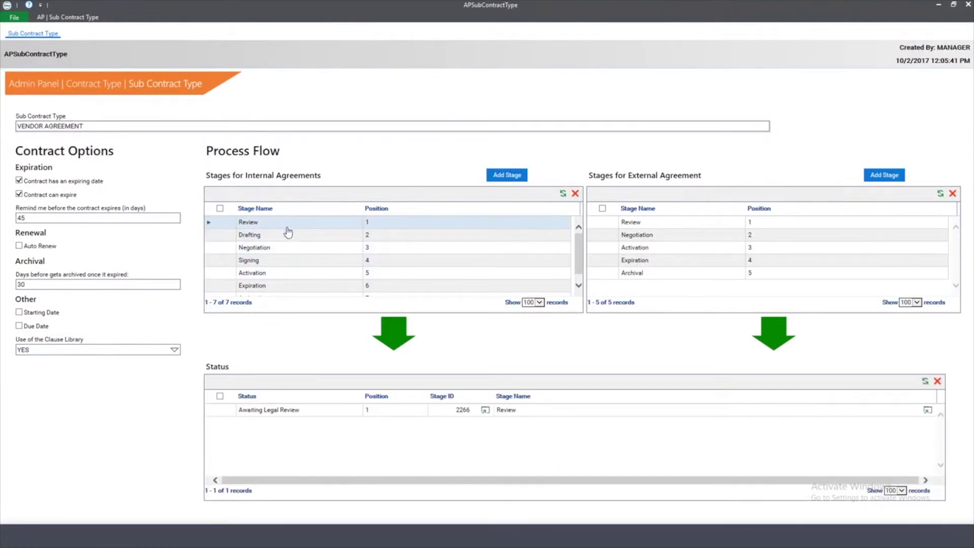
{"action": "left_click", "coordinate": [288, 235]}
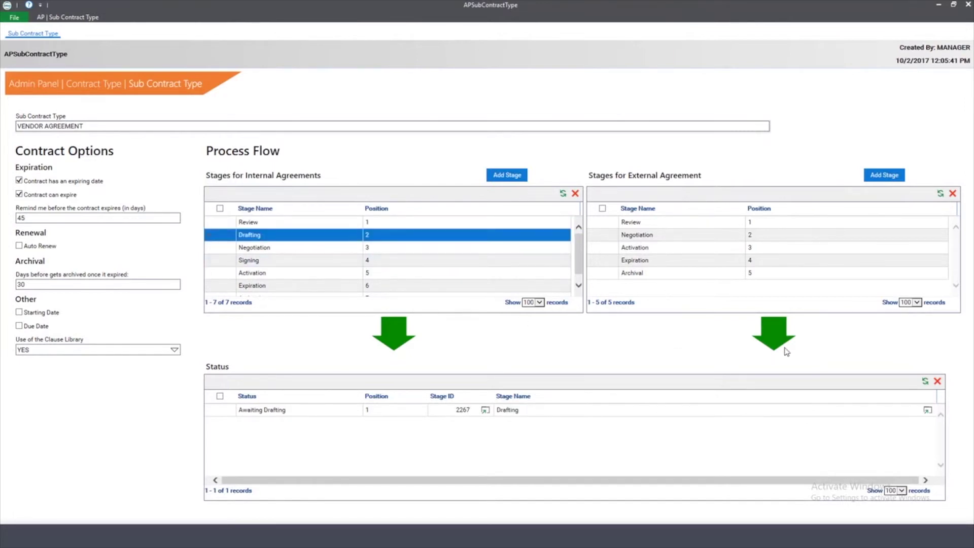
{"action": "double_click", "coordinate": [285, 236]}
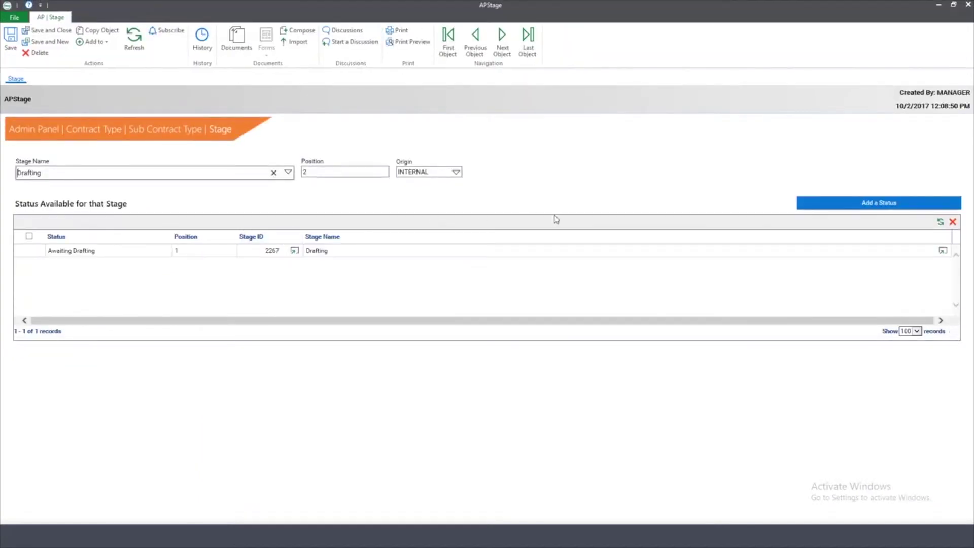
Add a new status at position 2 of the Drafting stage named 'VP Approval'
{"action": "left_click", "coordinate": [837, 203]}
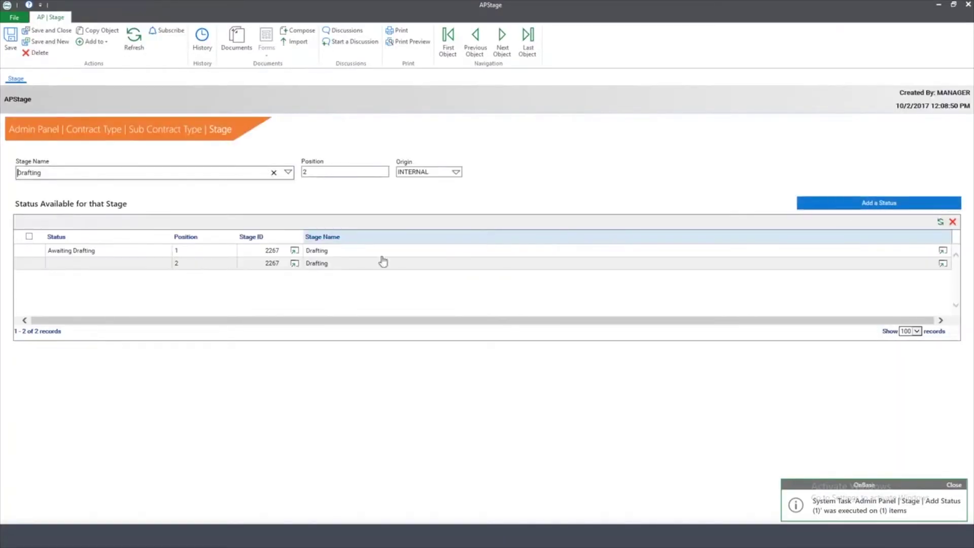
{"action": "double_click", "coordinate": [143, 263]}
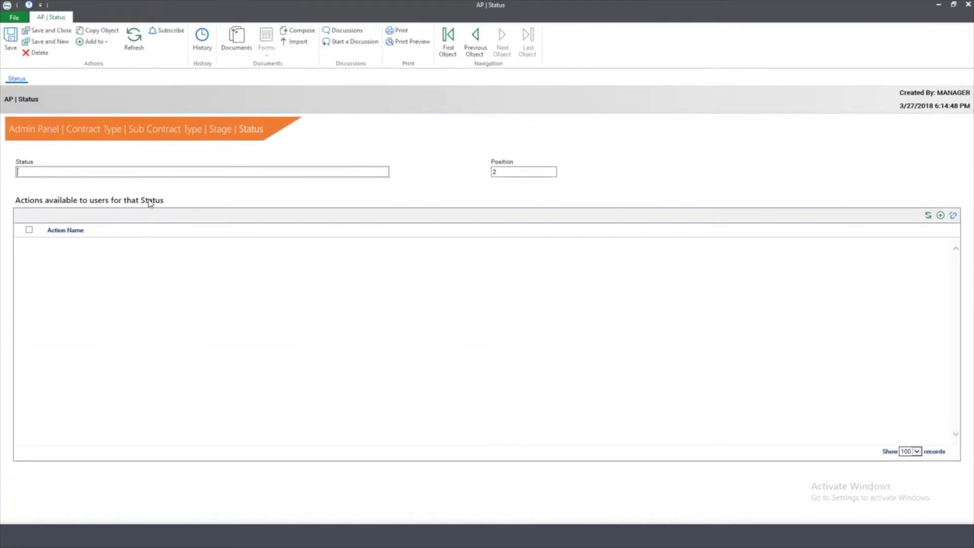
{"action": "type", "text": "VP Approval"}
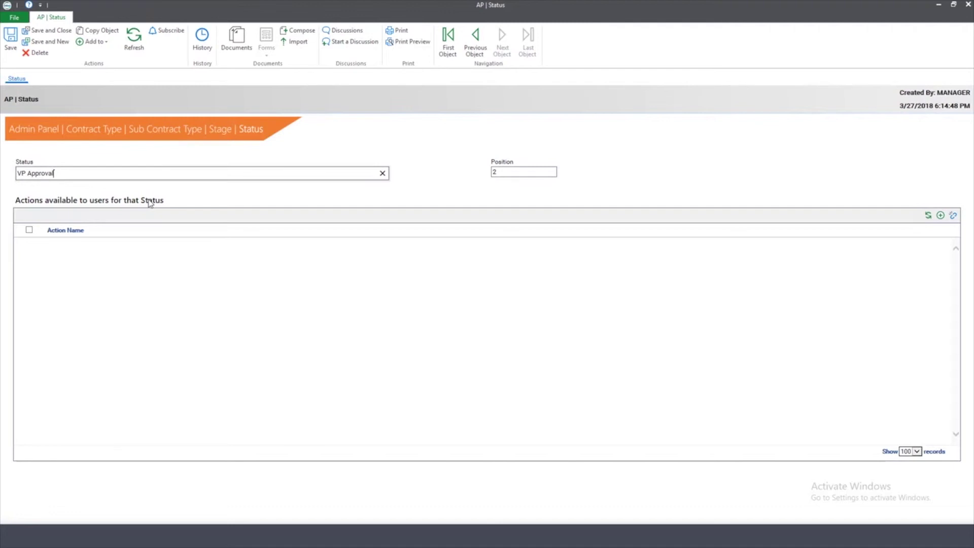
Give VP Approval the 'Approve this agreement' and 'Decline Agreement' actions, then close the status
{"action": "left_click", "coordinate": [940, 216]}
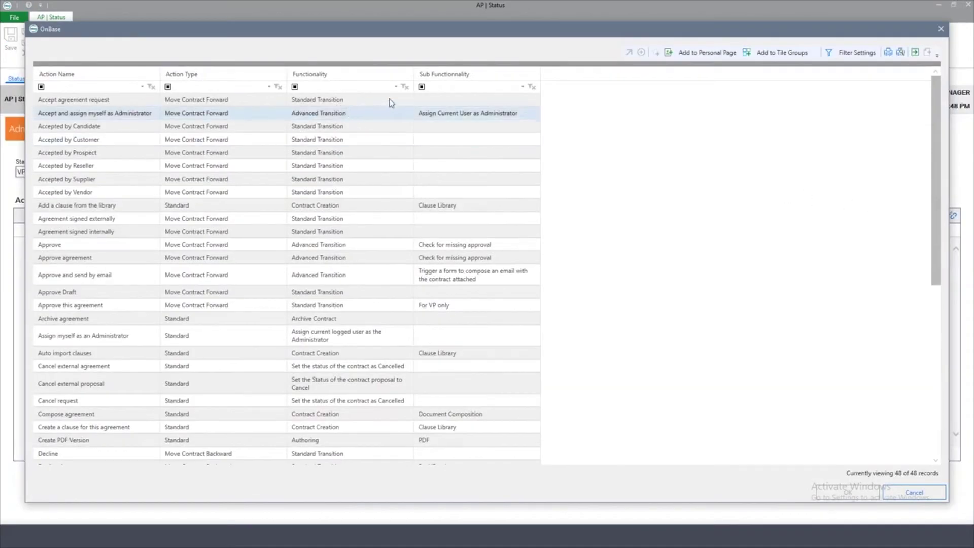
{"action": "left_click", "coordinate": [448, 92]}
{"action": "type", "text": "VP"}
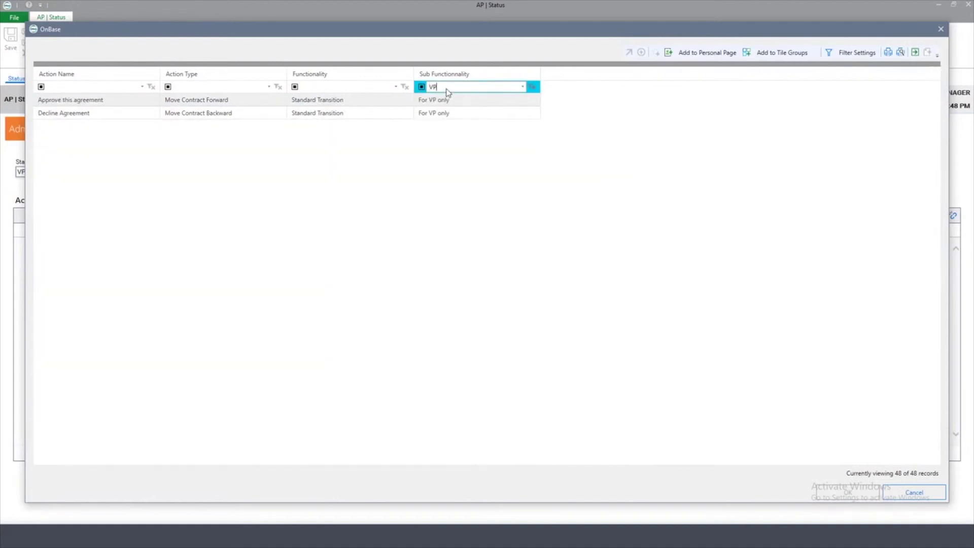
{"action": "left_click", "coordinate": [132, 105]}
{"action": "left_click", "coordinate": [156, 117], "text": "shift"}
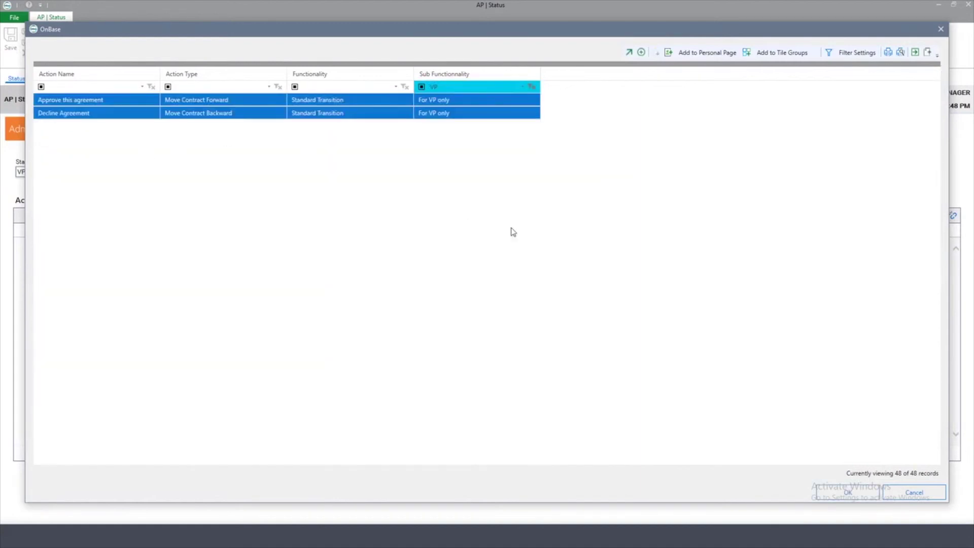
{"action": "left_click", "coordinate": [825, 493]}
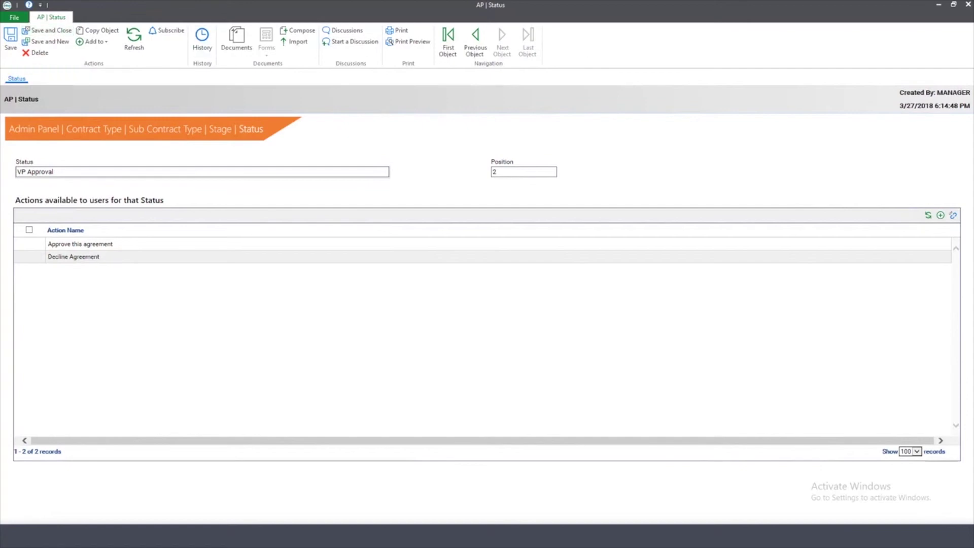
{"action": "left_click", "coordinate": [967, 5]}
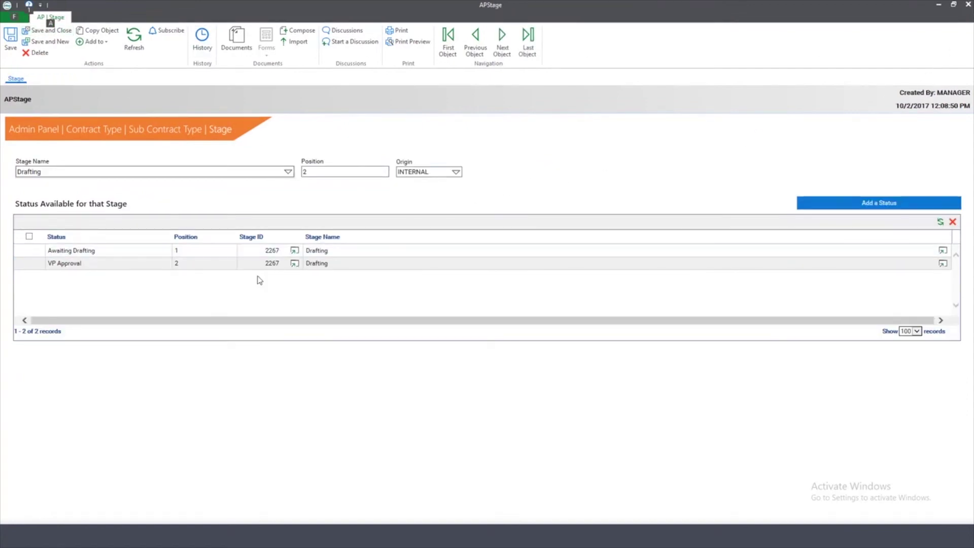
Close the Drafting stage, refresh the Status grid and show the Drafting stage's statuses
{"action": "left_click", "coordinate": [968, 5]}
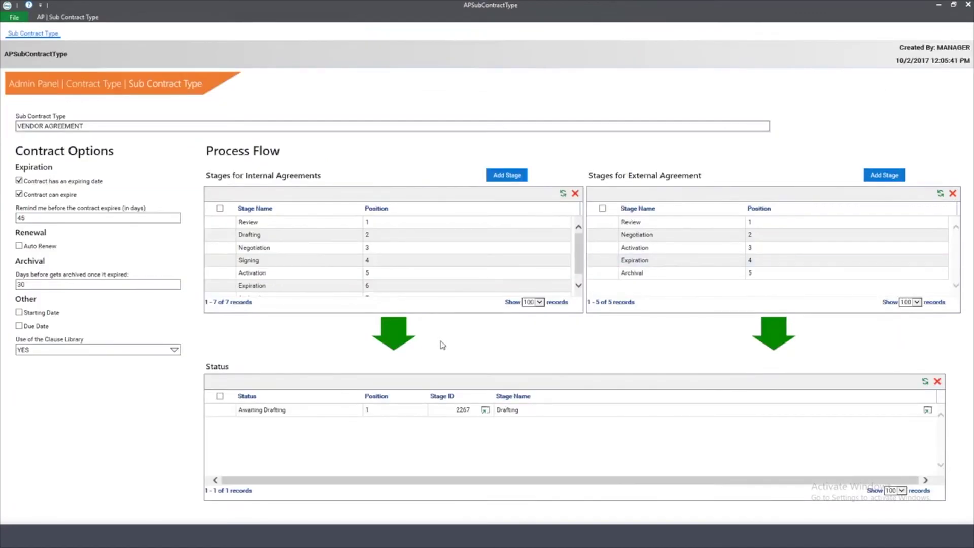
{"action": "left_click", "coordinate": [927, 384]}
{"action": "left_click", "coordinate": [275, 238]}
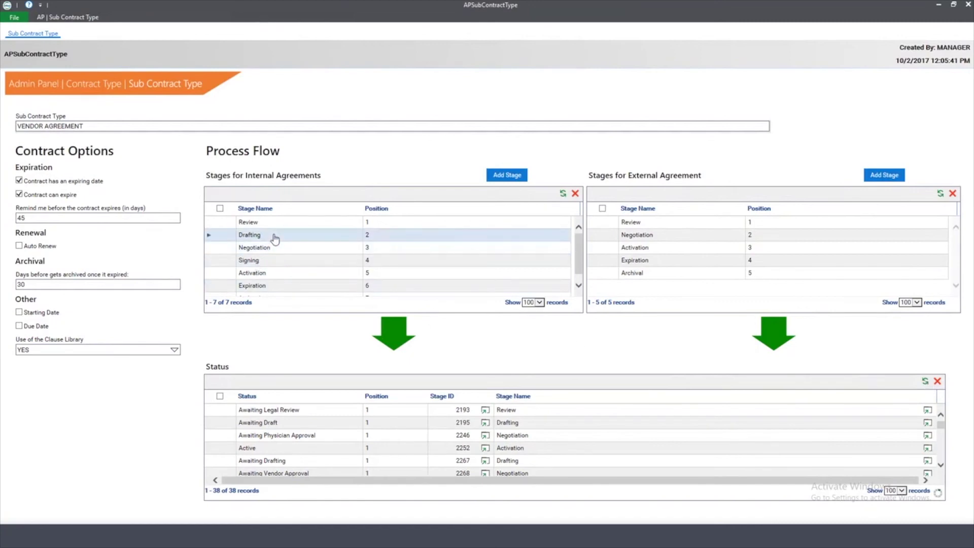